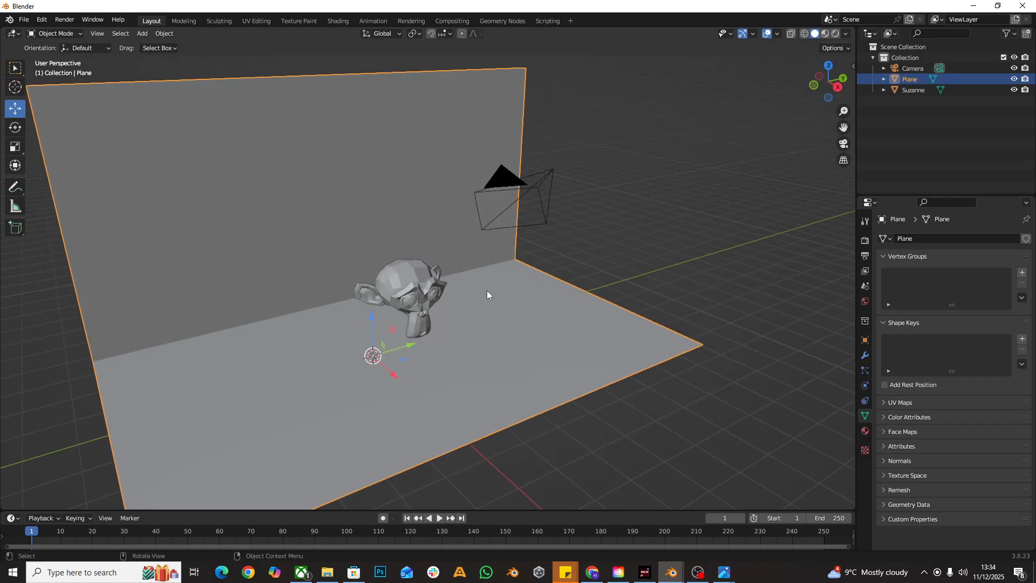
# - Add a point light to the scene with the monkey head and backdrop plane
pyautogui.moveTo(488, 294)
pyautogui.mouseDown(button='middle')
pyautogui.moveTo(500, 305)
pyautogui.moveTo(451, 300)
pyautogui.moveTo(467, 293)
pyautogui.mouseUp(button='middle')
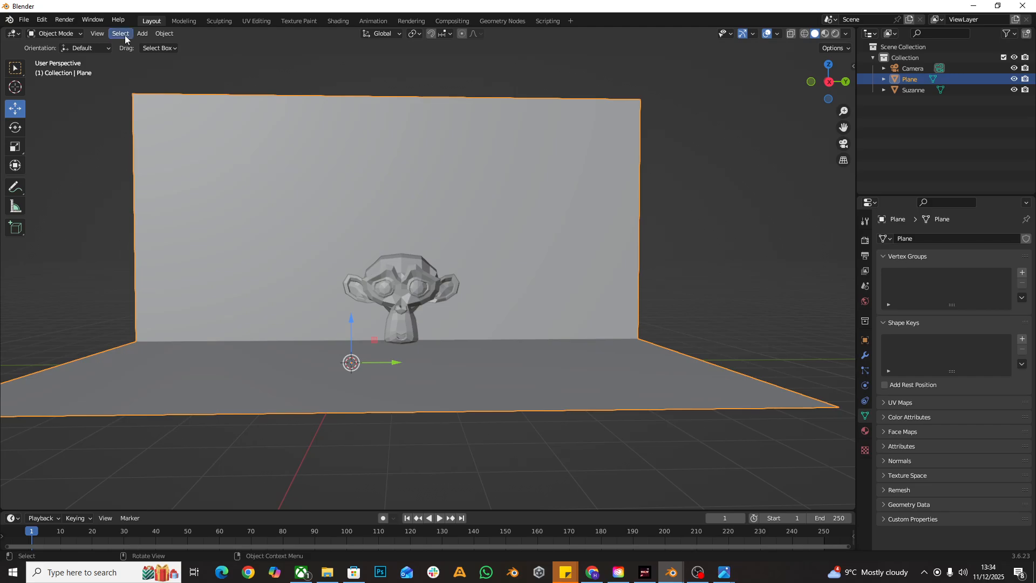
pyautogui.click(142, 35)
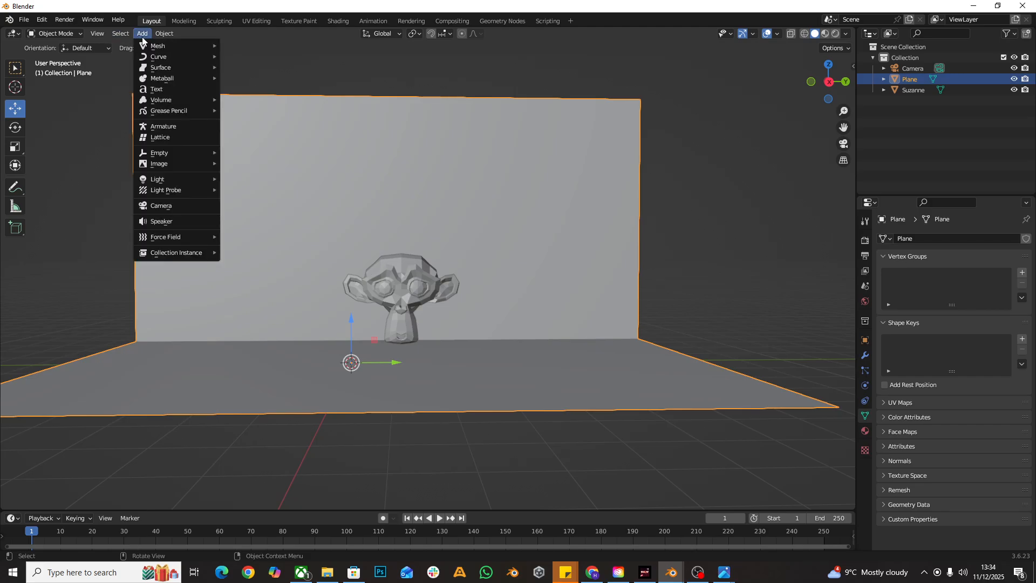
pyautogui.moveTo(186, 180)
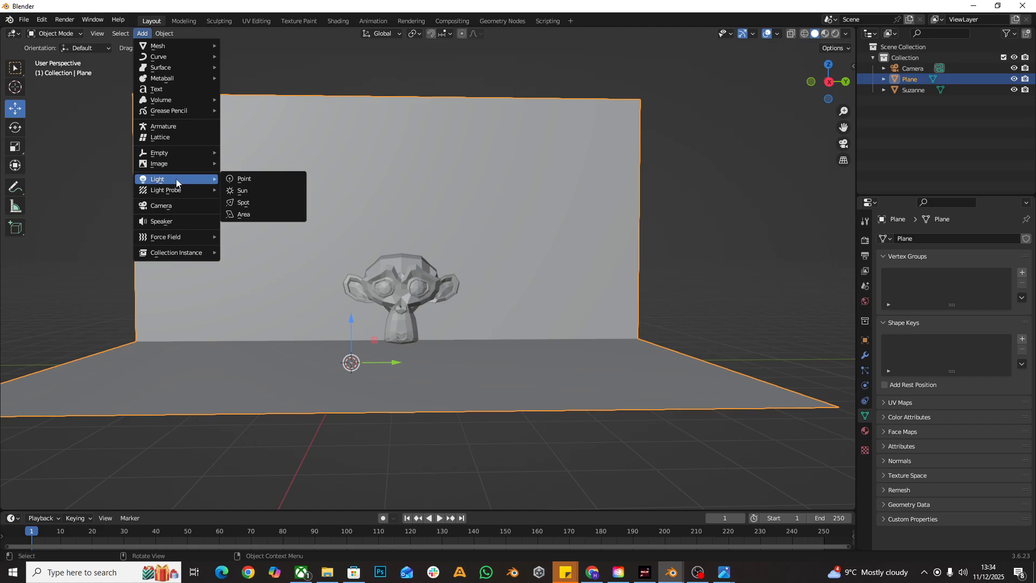
pyautogui.click(286, 181)
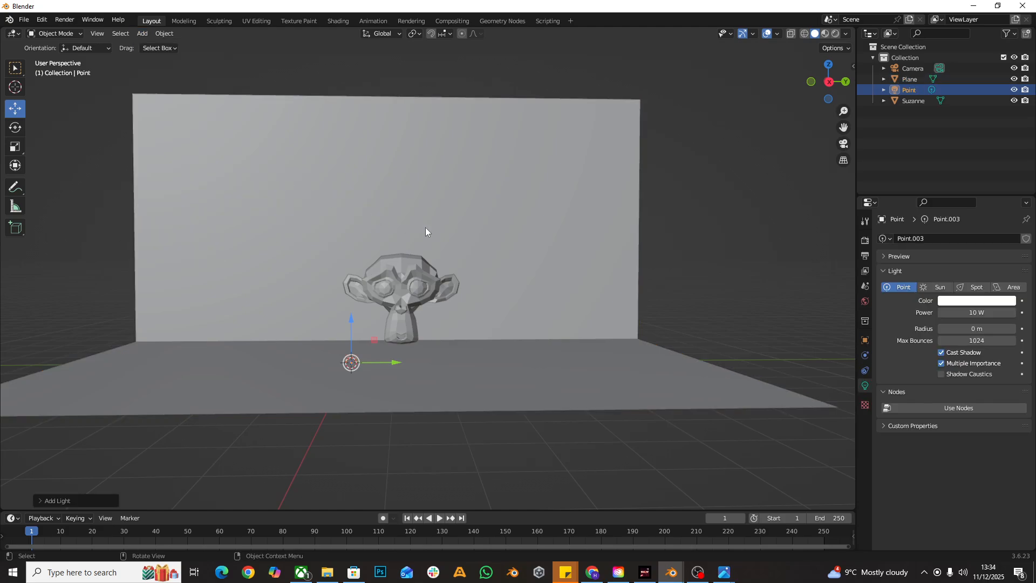
# - Raise the point light above the monkey head and move it along the Y axis to one side of the head
pyautogui.moveTo(425, 231); pyautogui.dragTo(360, 317, button='middle')
pyautogui.moveTo(354, 308); pyautogui.dragTo(469, 211)
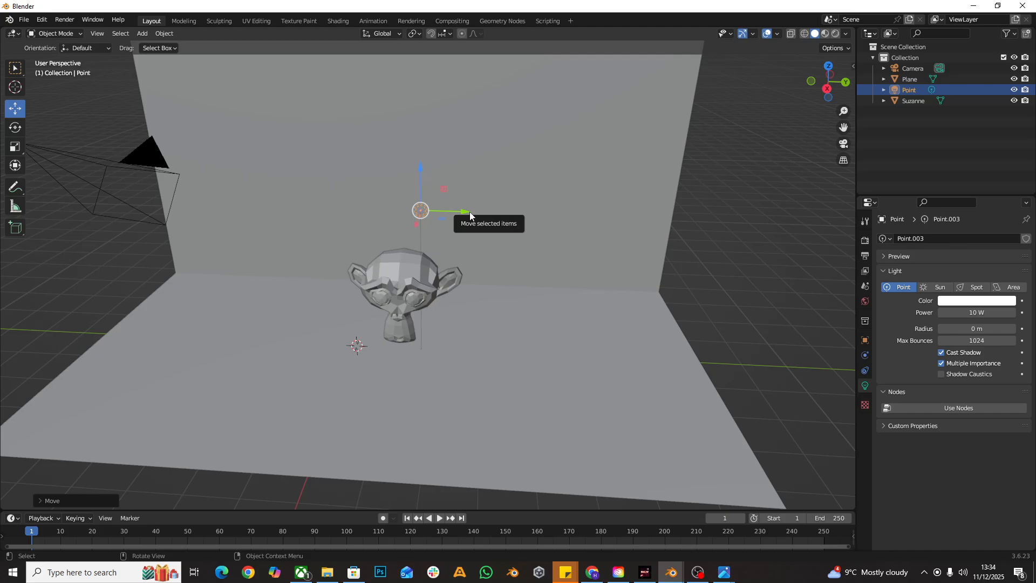
pyautogui.moveTo(470, 211); pyautogui.dragTo(544, 222)
pyautogui.press('g')
pyautogui.press('z')
pyautogui.click(499, 202)
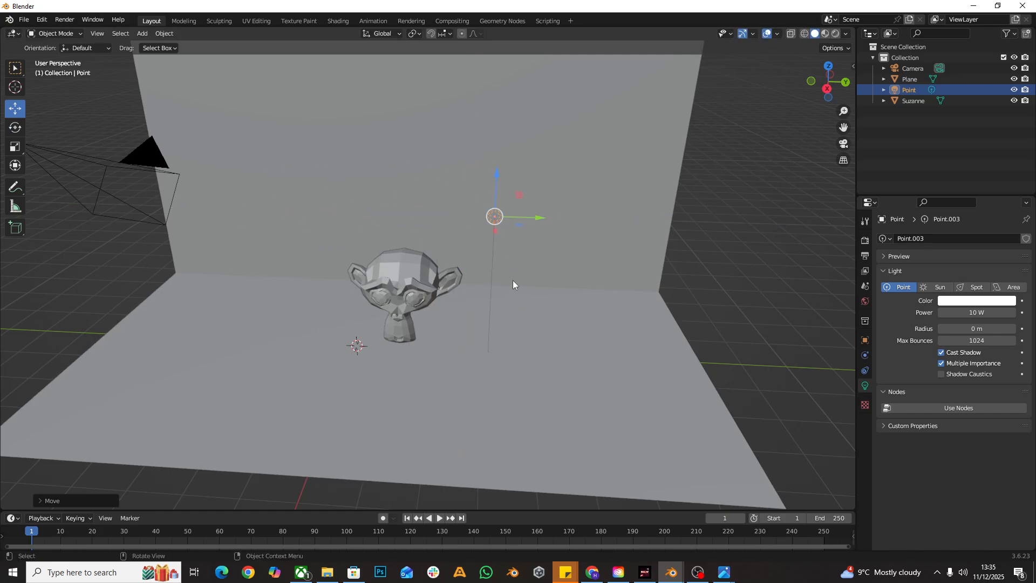
pyautogui.moveTo(512, 280); pyautogui.dragTo(541, 288, button='middle')
pyautogui.moveTo(509, 223)
pyautogui.mouseDown()
pyautogui.moveTo(537, 254)
pyautogui.moveTo(503, 217)
pyautogui.mouseUp()
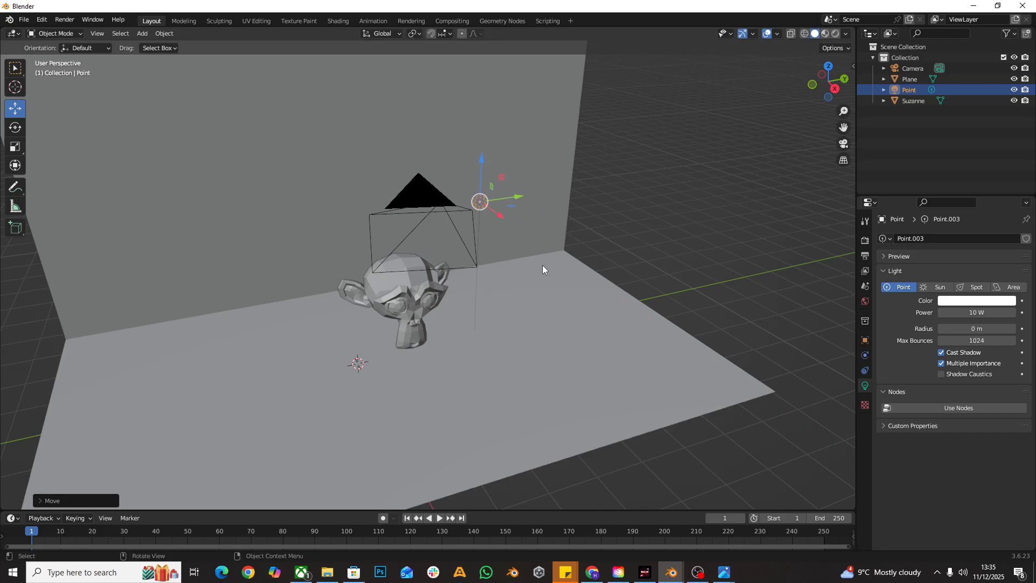
pyautogui.moveTo(542, 264); pyautogui.dragTo(503, 255, button='middle')
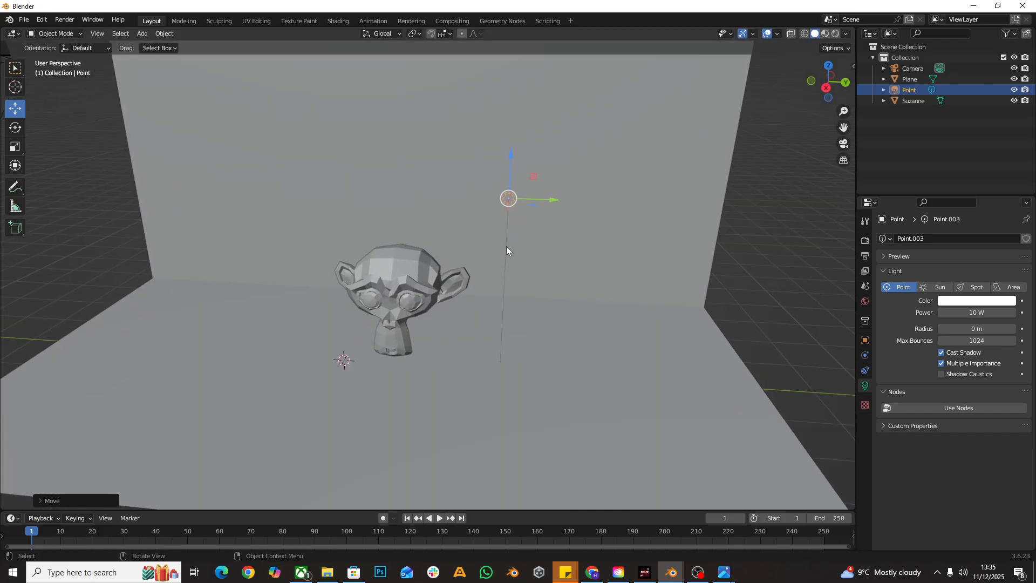
# - Switch the viewport to Rendered shading and nudge the point light slightly along the Y axis
pyautogui.click(835, 35)
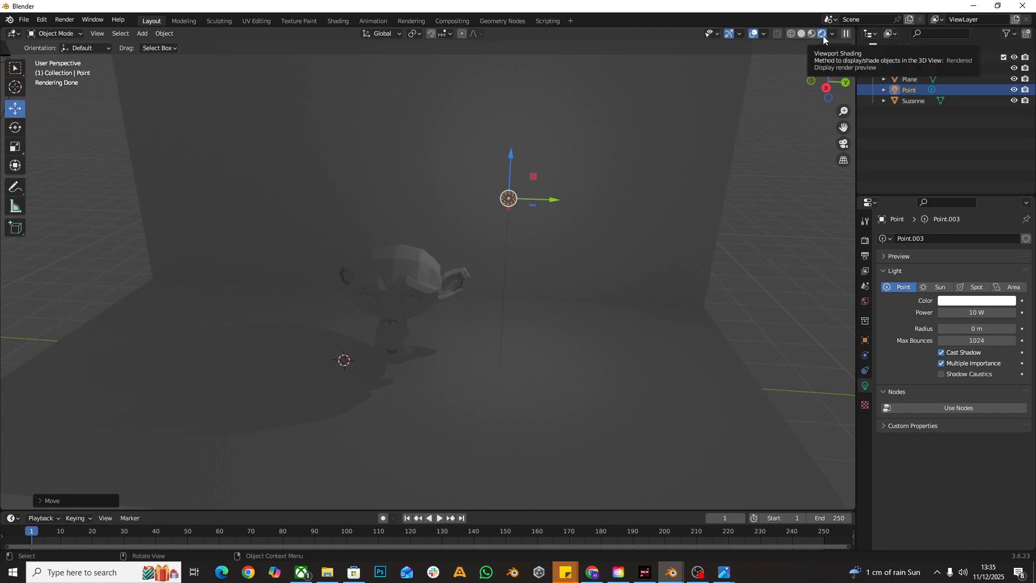
pyautogui.moveTo(600, 187); pyautogui.dragTo(555, 249, button='middle')
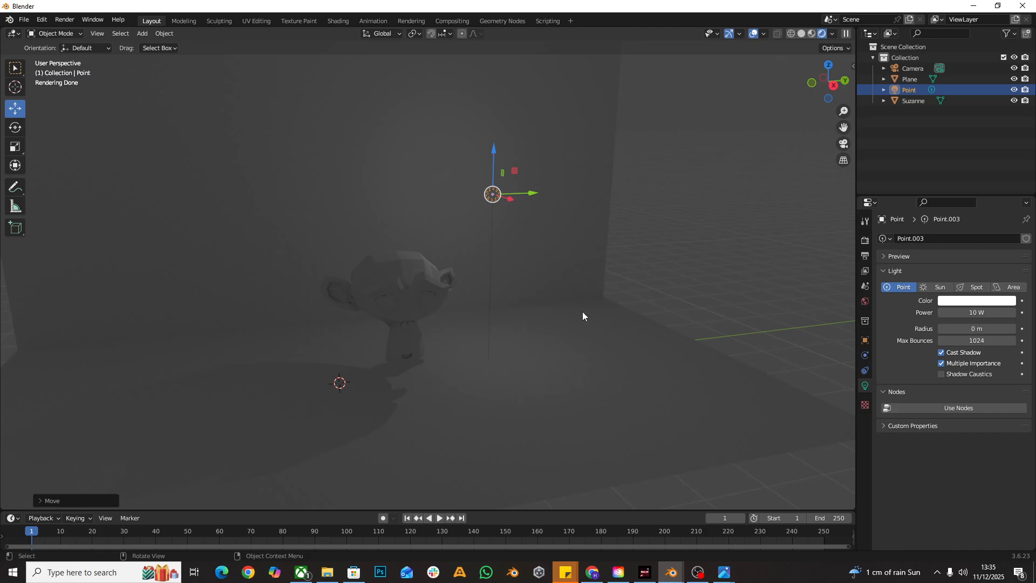
pyautogui.moveTo(585, 307); pyautogui.dragTo(643, 278, button='middle')
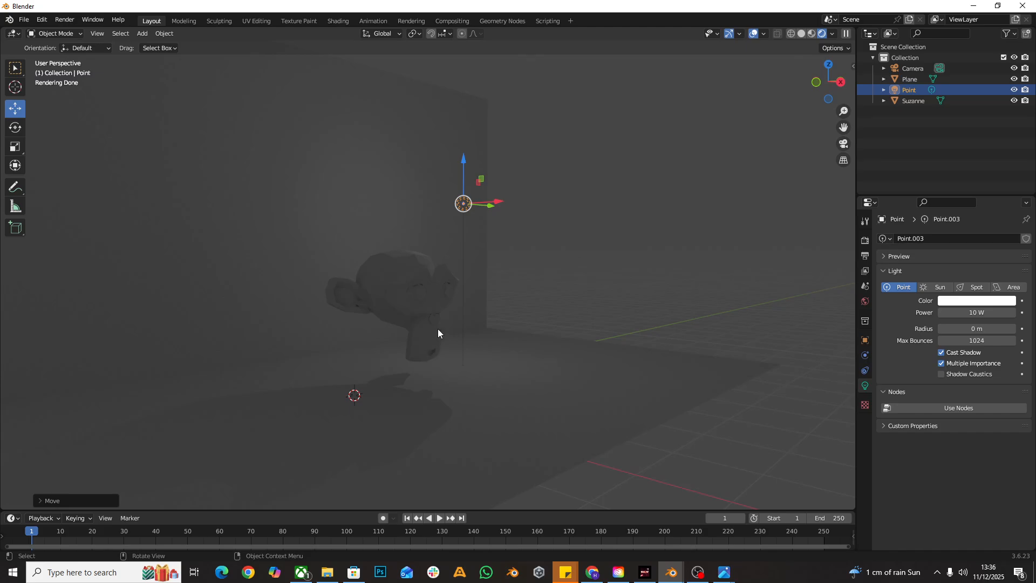
pyautogui.moveTo(532, 322); pyautogui.dragTo(452, 339, button='middle')
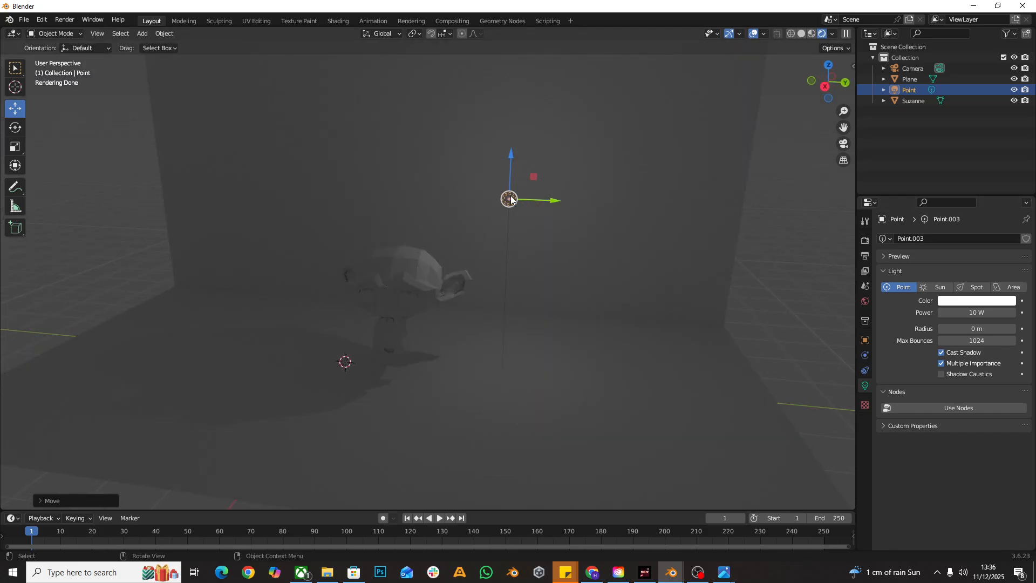
pyautogui.moveTo(561, 202)
pyautogui.mouseDown()
pyautogui.moveTo(582, 202)
pyautogui.moveTo(559, 201)
pyautogui.mouseUp()
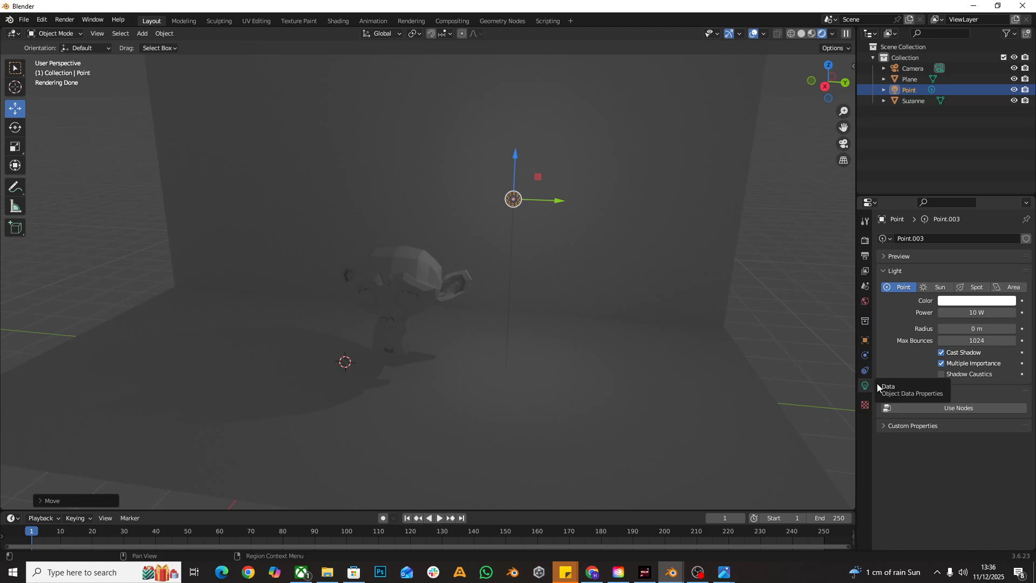
# - Set the point light's power to 50 W
pyautogui.click(986, 315)
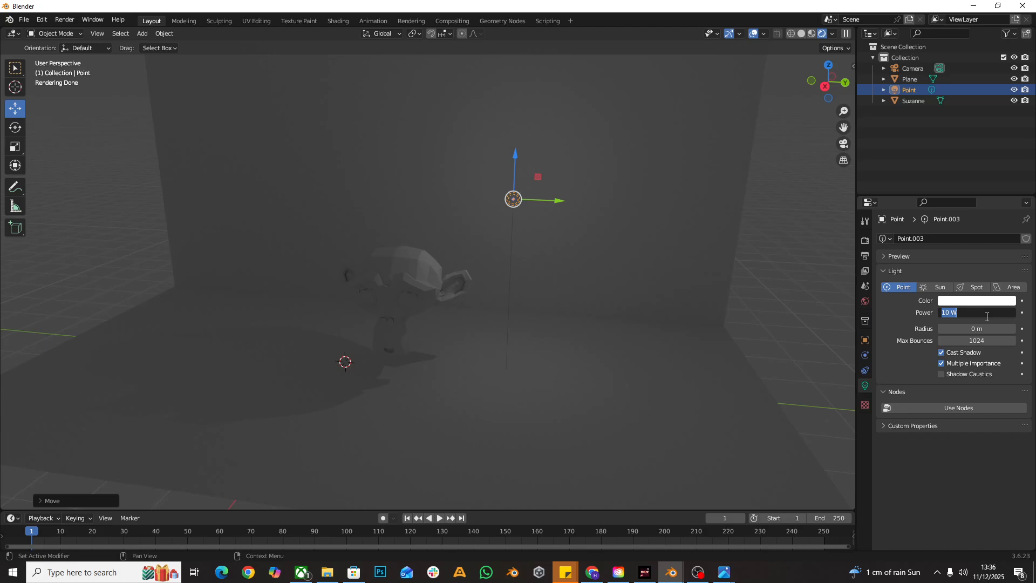
pyautogui.write('50')
pyautogui.press('Return')
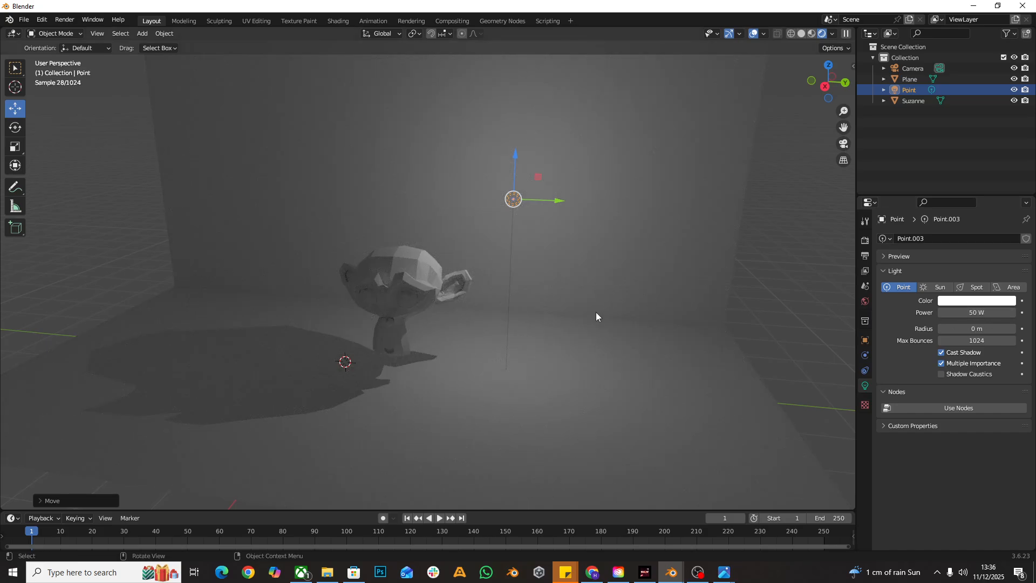
pyautogui.moveTo(519, 235); pyautogui.dragTo(594, 231, button='middle')
# - Set the point light's power to 100 W
pyautogui.click(984, 314)
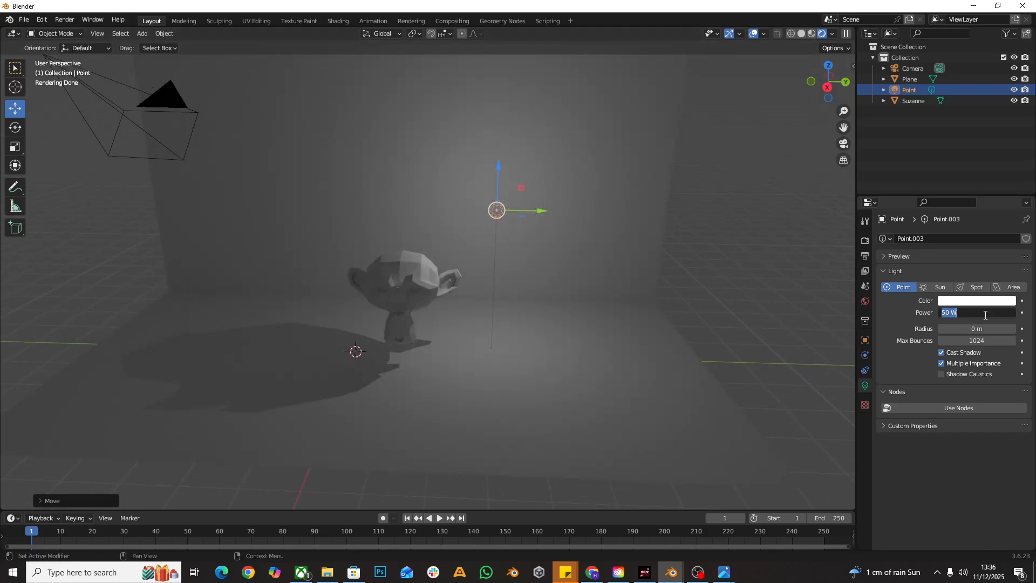
pyautogui.write('100')
pyautogui.press('Return')
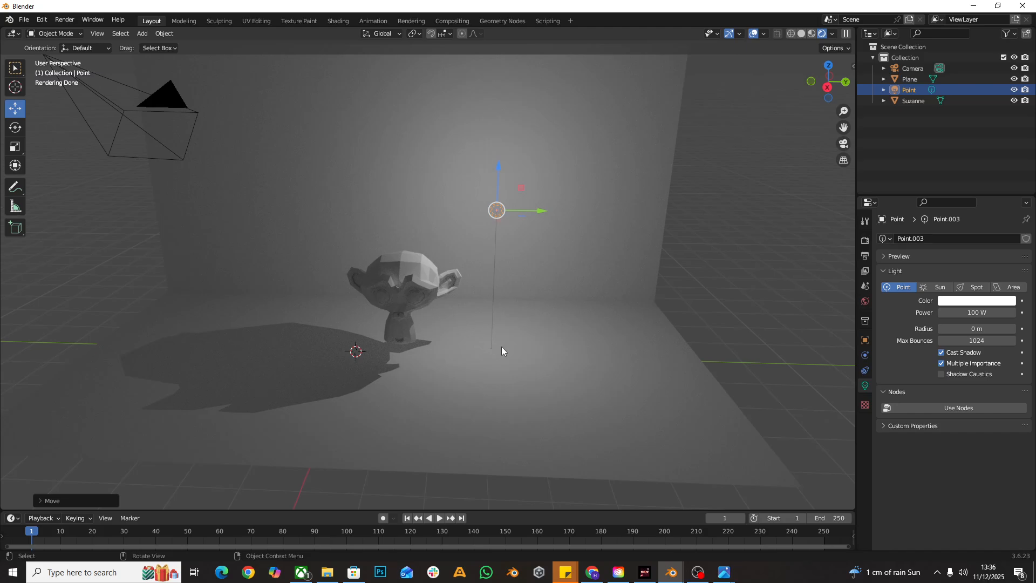
# - Try an orange colour on the point light and change it to a pale violet
pyautogui.click(967, 302)
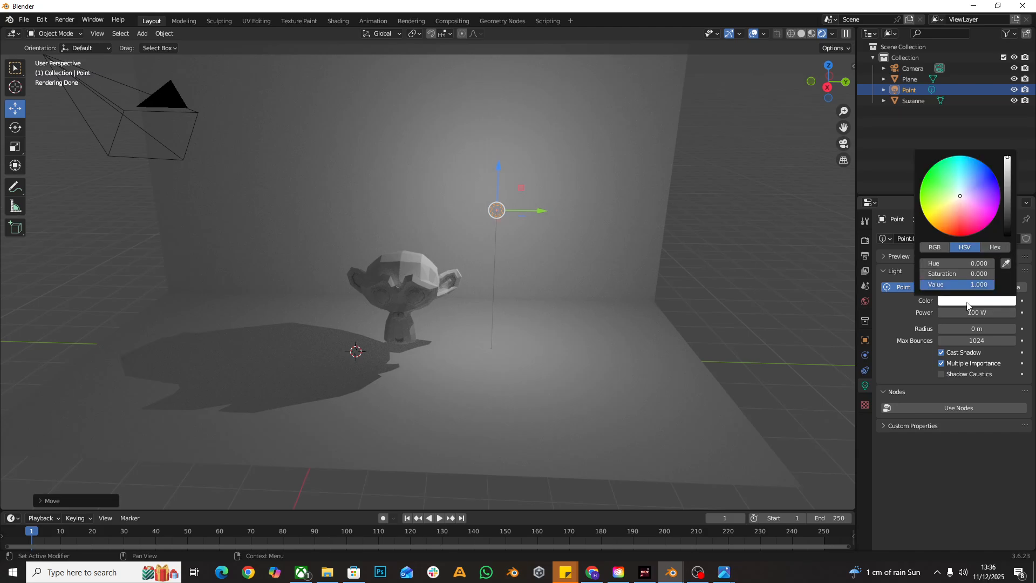
pyautogui.moveTo(948, 212); pyautogui.dragTo(950, 225)
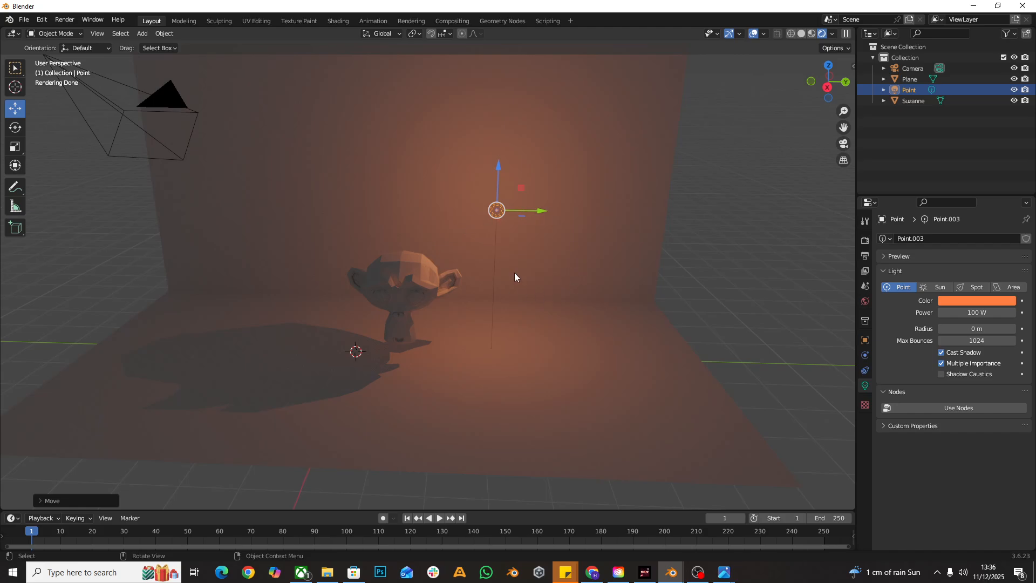
pyautogui.click(969, 302)
pyautogui.moveTo(949, 224); pyautogui.dragTo(965, 193)
pyautogui.click(717, 294)
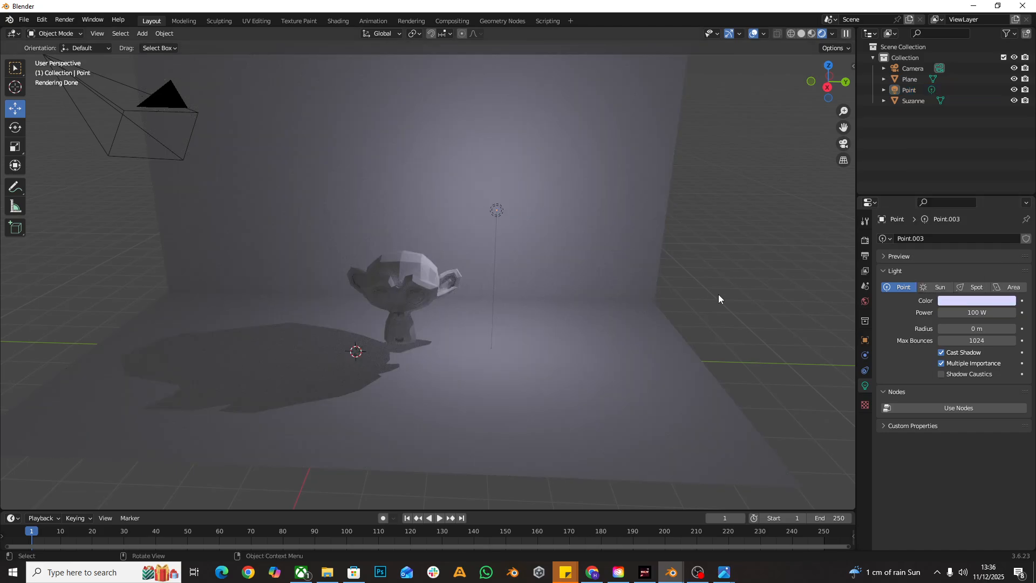
# - Reset the point light's colour to white by setting its saturation to 0
pyautogui.moveTo(717, 294); pyautogui.dragTo(649, 310, button='middle')
pyautogui.click(968, 302)
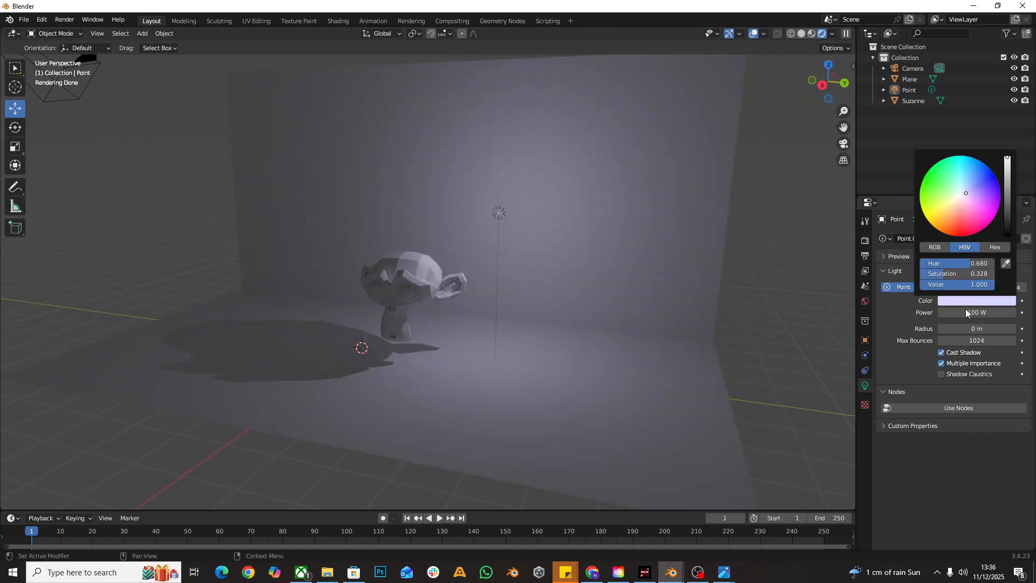
pyautogui.moveTo(980, 273); pyautogui.dragTo(921, 274)
# - Select the point light and move it across to the opposite side of the monkey head and forward, away from the wall
pyautogui.moveTo(741, 374); pyautogui.dragTo(498, 284, button='middle')
pyautogui.click(498, 210)
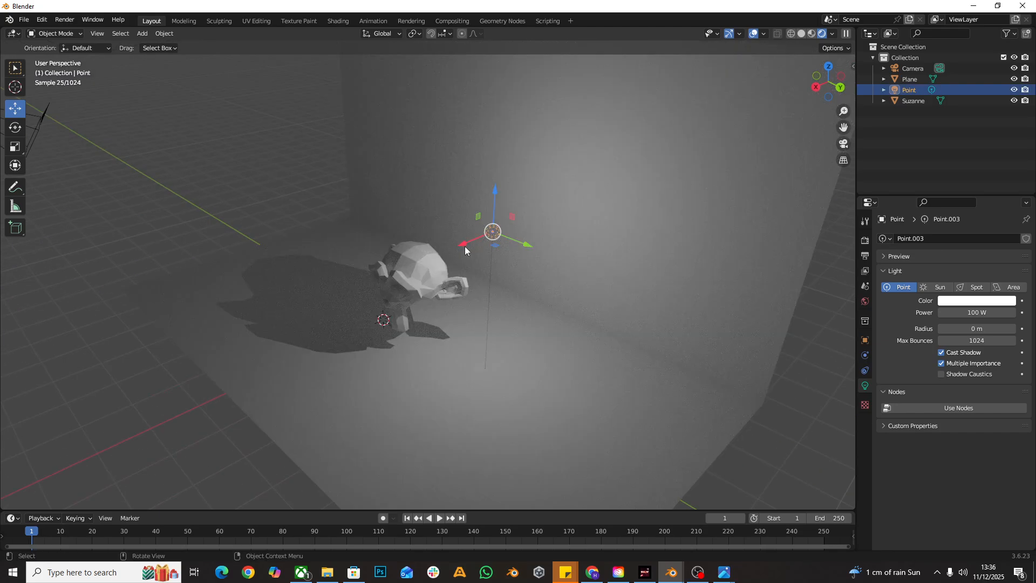
pyautogui.moveTo(526, 248); pyautogui.dragTo(356, 205)
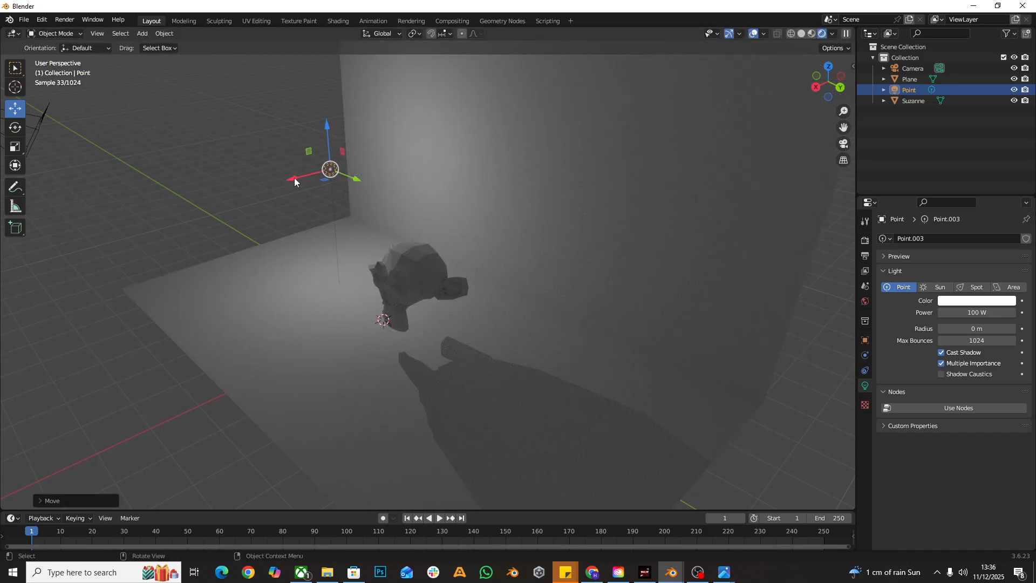
pyautogui.moveTo(294, 177); pyautogui.dragTo(379, 255)
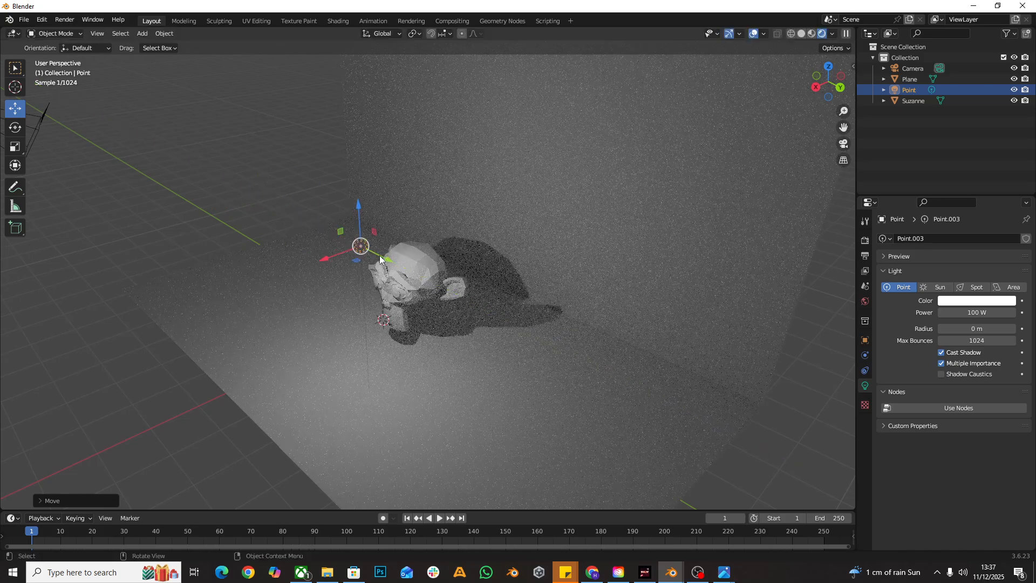
# - Raise the point light high above the monkey head and shift it back toward the wall
pyautogui.moveTo(358, 203); pyautogui.dragTo(351, 59)
pyautogui.moveTo(393, 188); pyautogui.dragTo(548, 248, button='middle')
pyautogui.moveTo(542, 164); pyautogui.dragTo(435, 115)
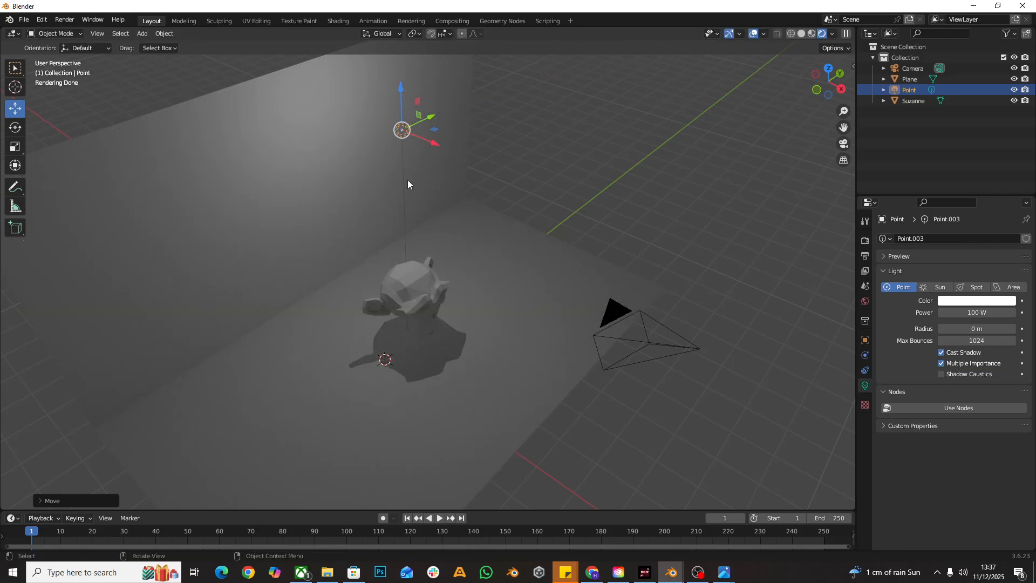
# - Pull the point light out in front of the monkey head and lower it almost to the floor
pyautogui.moveTo(428, 144); pyautogui.dragTo(592, 245)
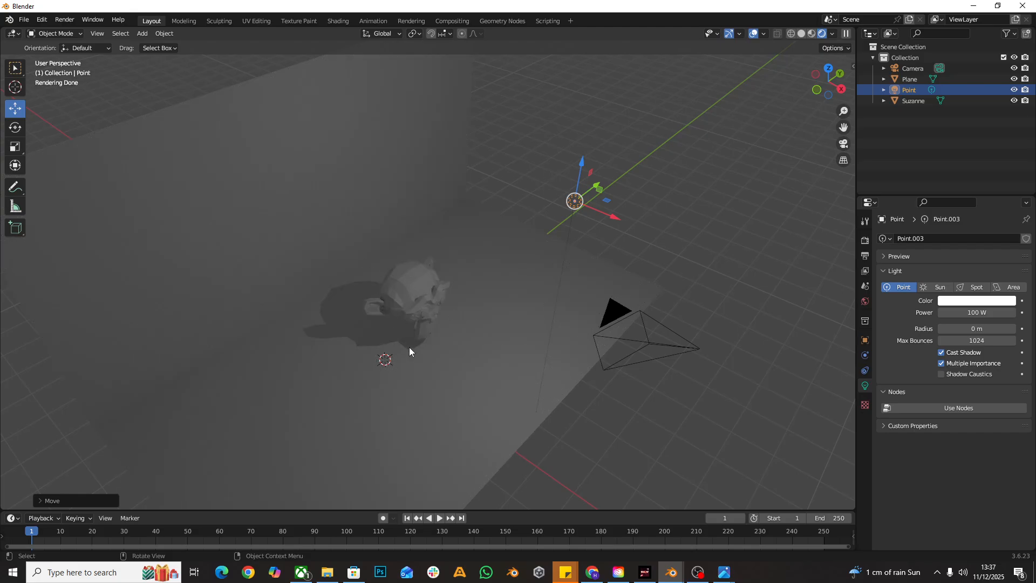
pyautogui.moveTo(319, 264); pyautogui.dragTo(383, 132, button='middle')
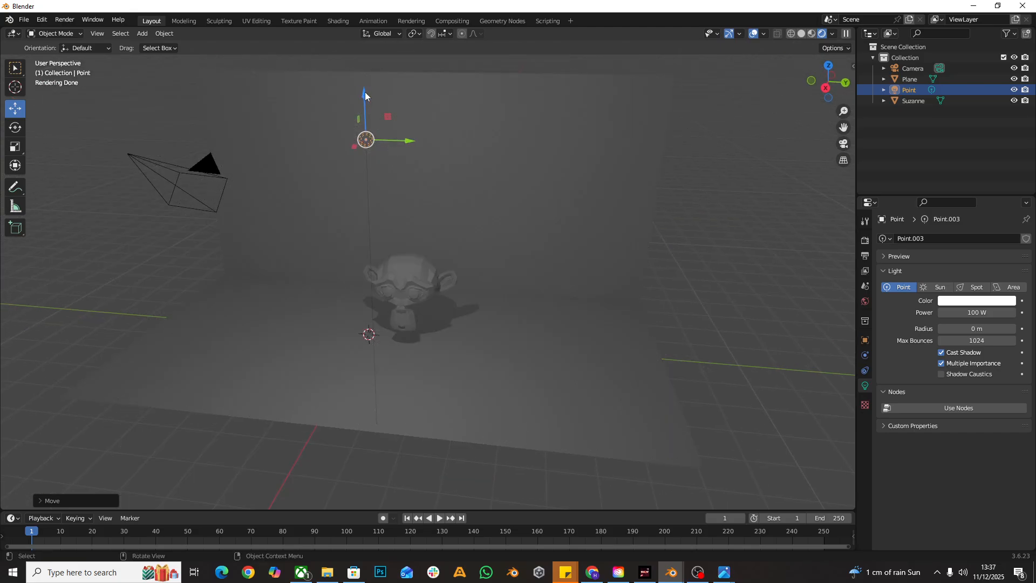
pyautogui.moveTo(364, 93); pyautogui.dragTo(374, 380)
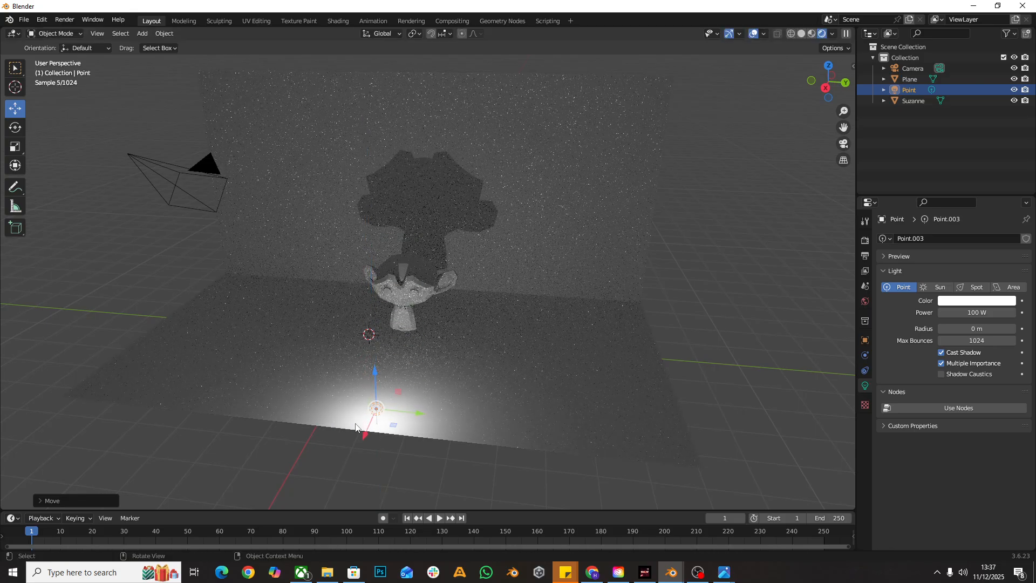
# - Move the point light back toward the wall, raise it above the head and shift it along Y to the head's side
pyautogui.moveTo(361, 439); pyautogui.dragTo(386, 389)
pyautogui.moveTo(402, 326); pyautogui.dragTo(416, 196)
pyautogui.moveTo(380, 231); pyautogui.dragTo(521, 212)
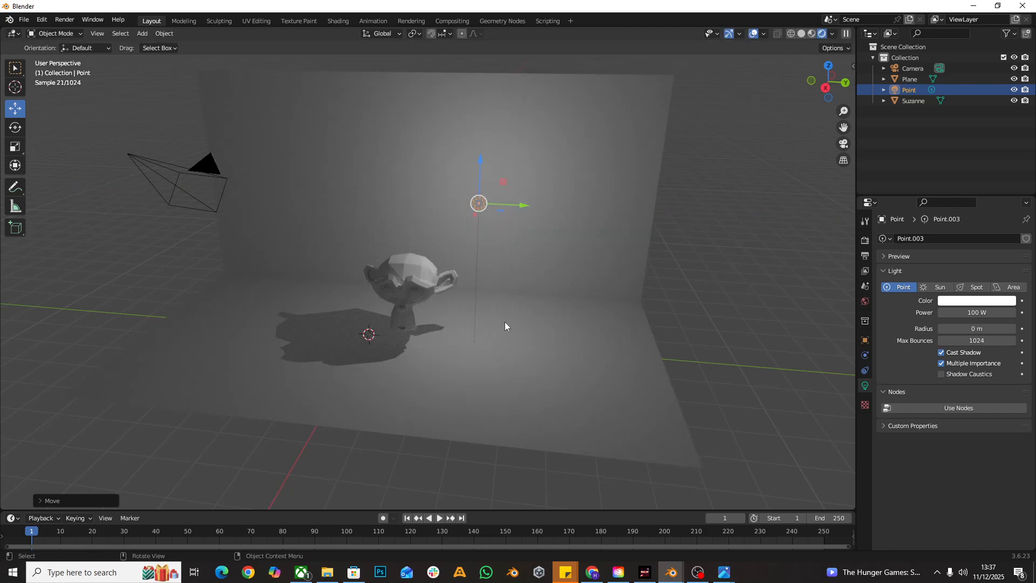
pyautogui.moveTo(486, 240); pyautogui.dragTo(467, 246, button='middle')
pyautogui.moveTo(465, 220)
pyautogui.mouseDown()
pyautogui.moveTo(456, 230)
pyautogui.moveTo(463, 223)
pyautogui.mouseUp()
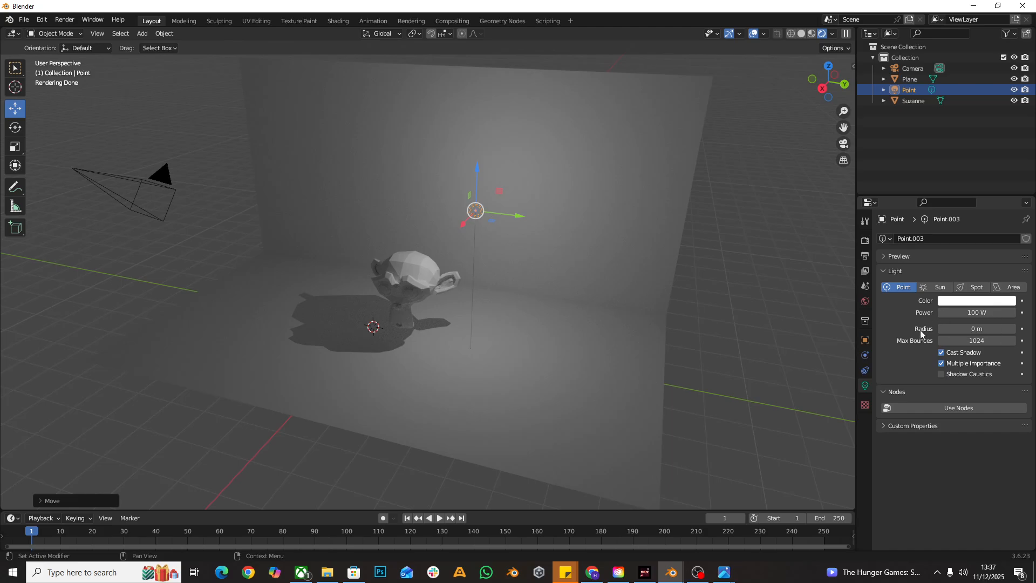
# - Increase the point light's radius to 0.74 m and inspect the softness of the shadow
pyautogui.moveTo(562, 235); pyautogui.dragTo(568, 318, button='middle')
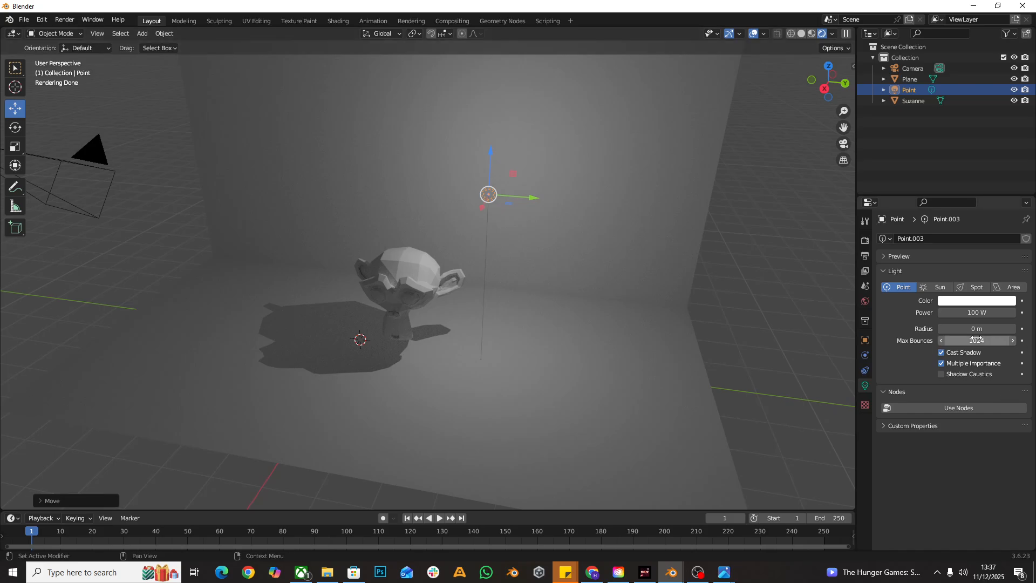
pyautogui.moveTo(976, 329); pyautogui.dragTo(1016, 329)
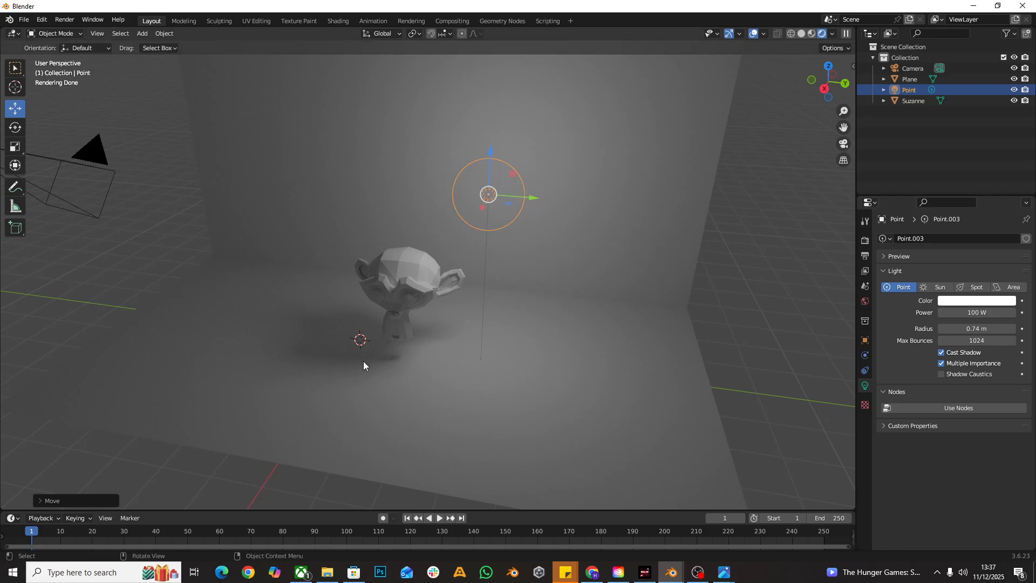
pyautogui.moveTo(362, 360); pyautogui.dragTo(357, 340, button='middle')
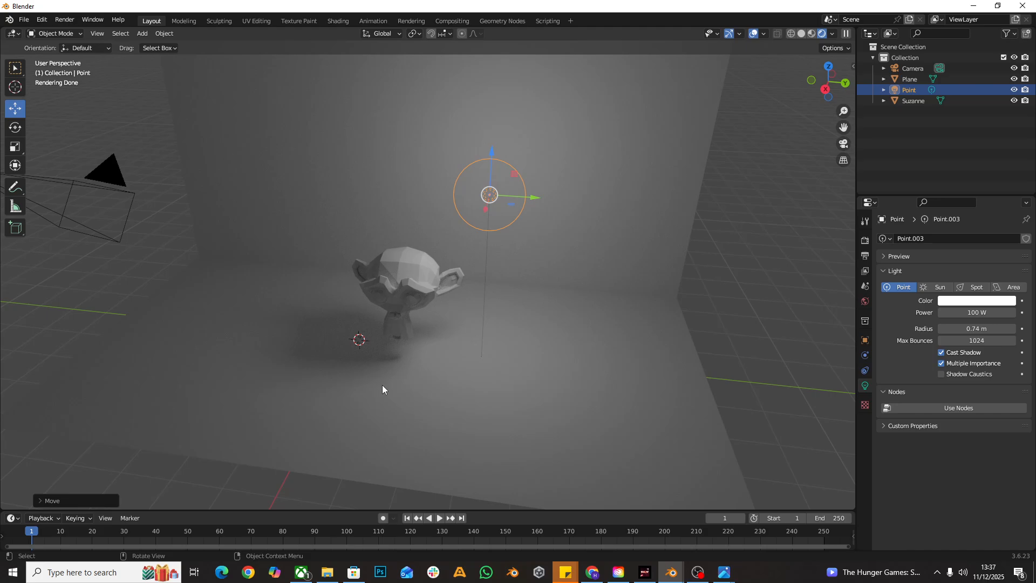
# - Set the point light's radius back to 0 m
pyautogui.click(976, 328)
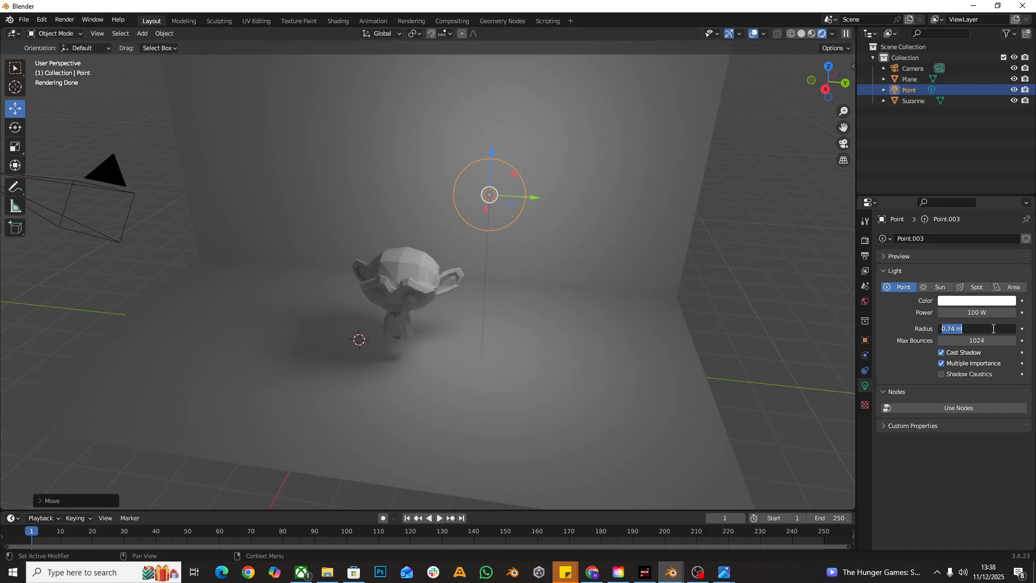
pyautogui.write('0')
pyautogui.press('Return')
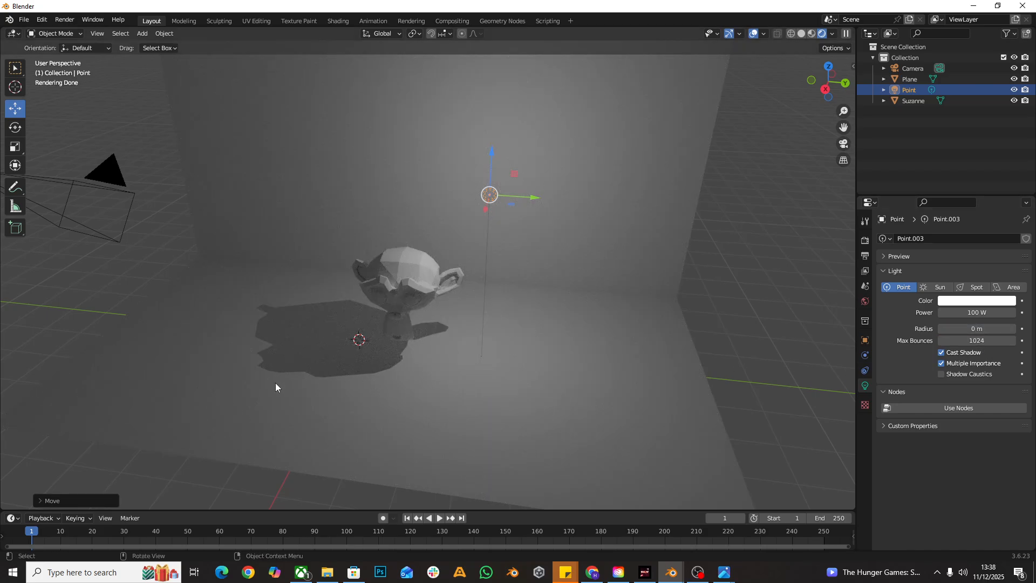
# - Increase the point light's radius to 0.14 m to soften the monkey head's shadow
pyautogui.moveTo(275, 383); pyautogui.dragTo(328, 414, button='middle')
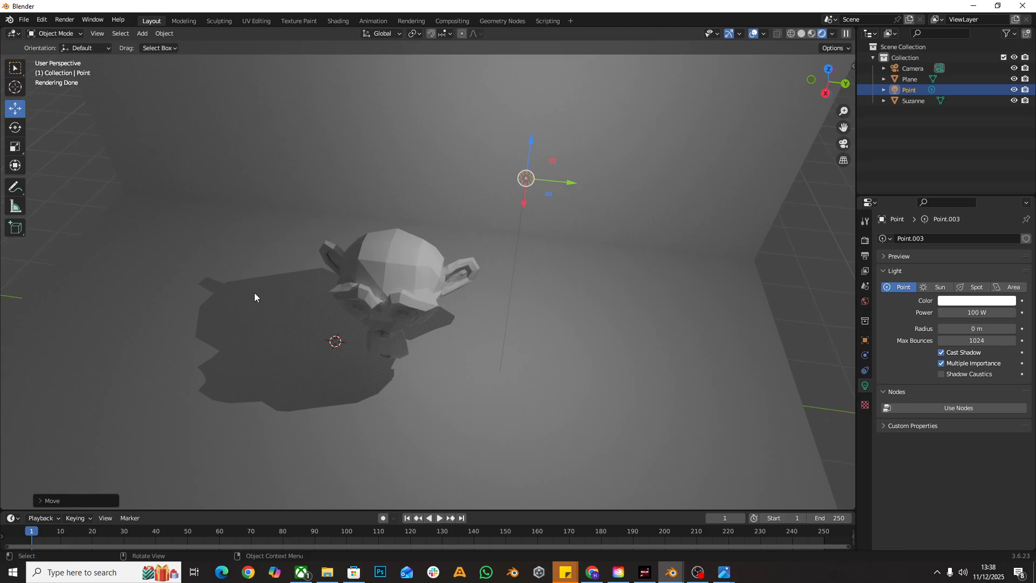
pyautogui.moveTo(971, 329); pyautogui.dragTo(994, 328)
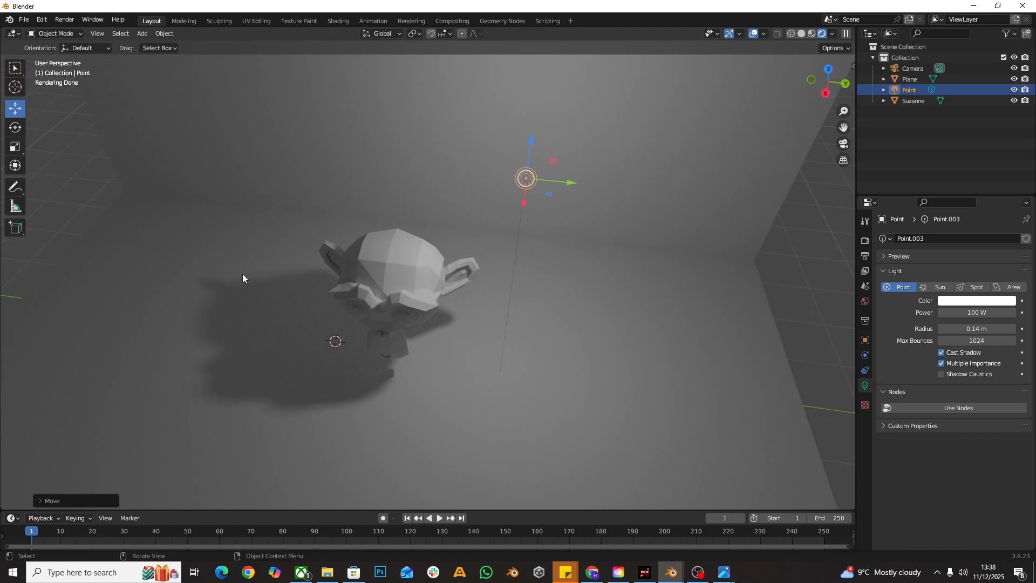
# - Change the light type to Sun, try a strength of 1, and set the strength to 2
pyautogui.click(936, 290)
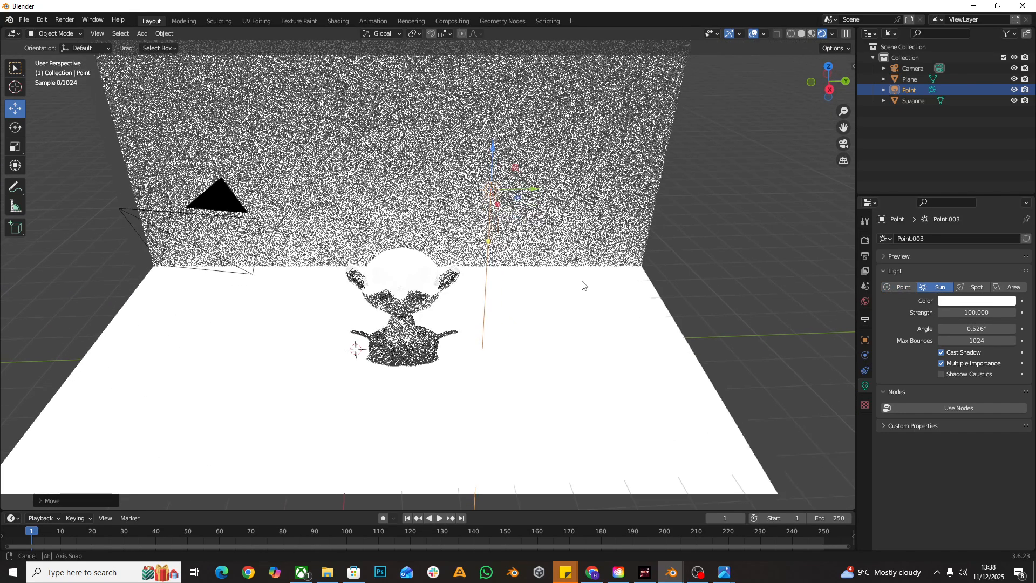
pyautogui.click(995, 312)
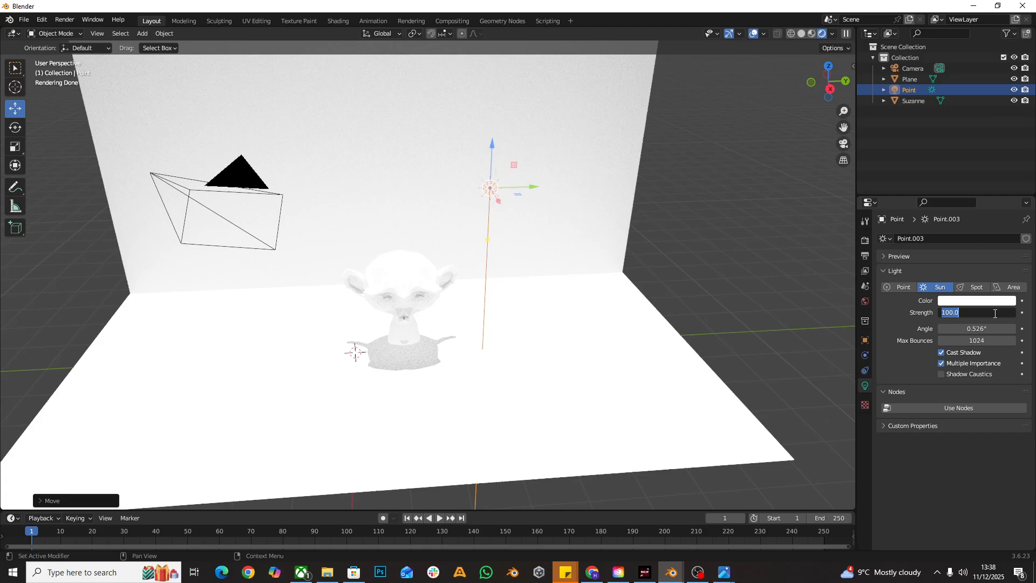
pyautogui.write('1')
pyautogui.press('Return')
pyautogui.click(975, 311)
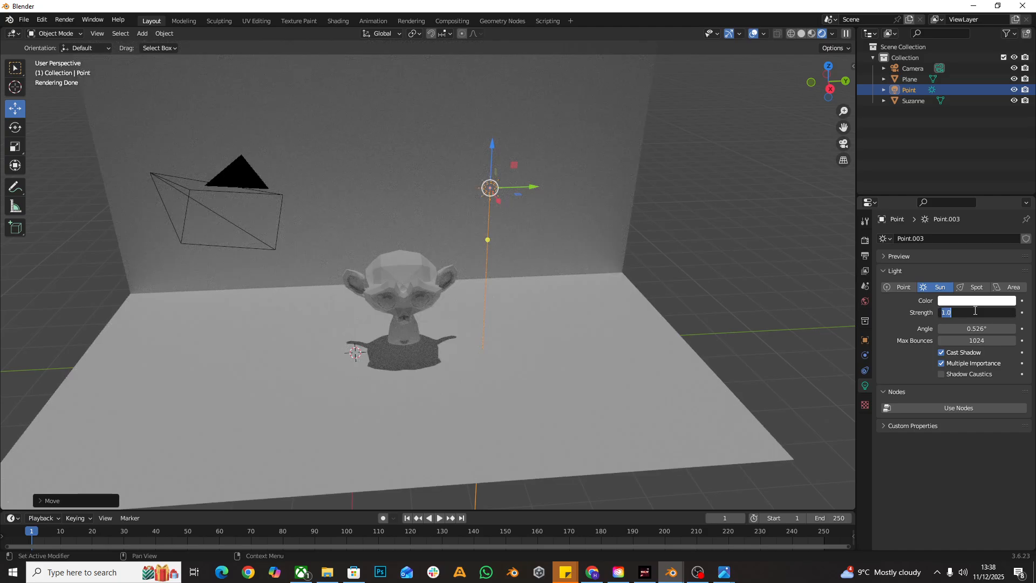
pyautogui.write('2')
pyautogui.press('Return')
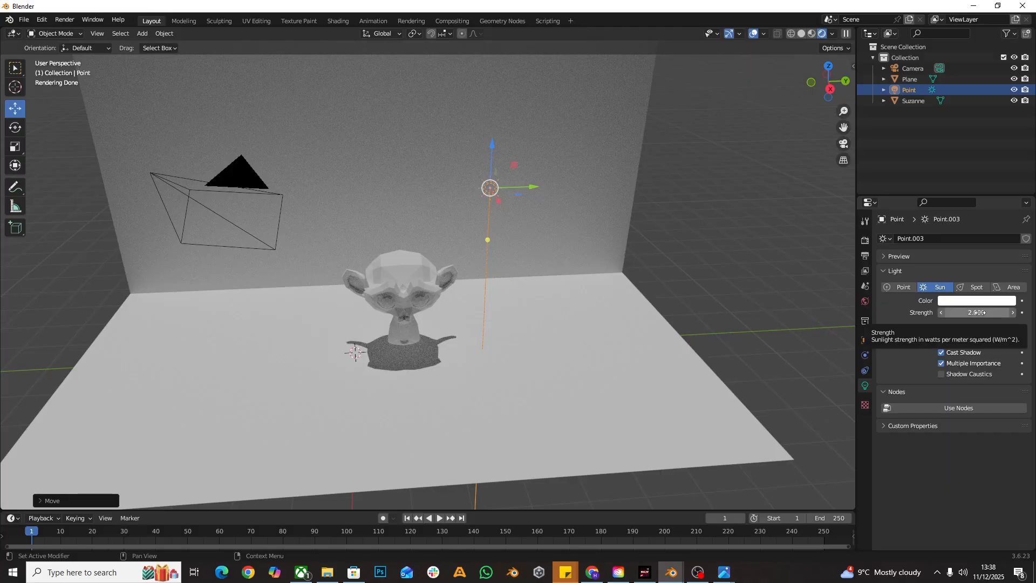
# - Move the sun light along X away from the wall and raise it above the floor
pyautogui.moveTo(468, 221); pyautogui.dragTo(509, 195, button='middle')
pyautogui.press('g')
pyautogui.press('x')
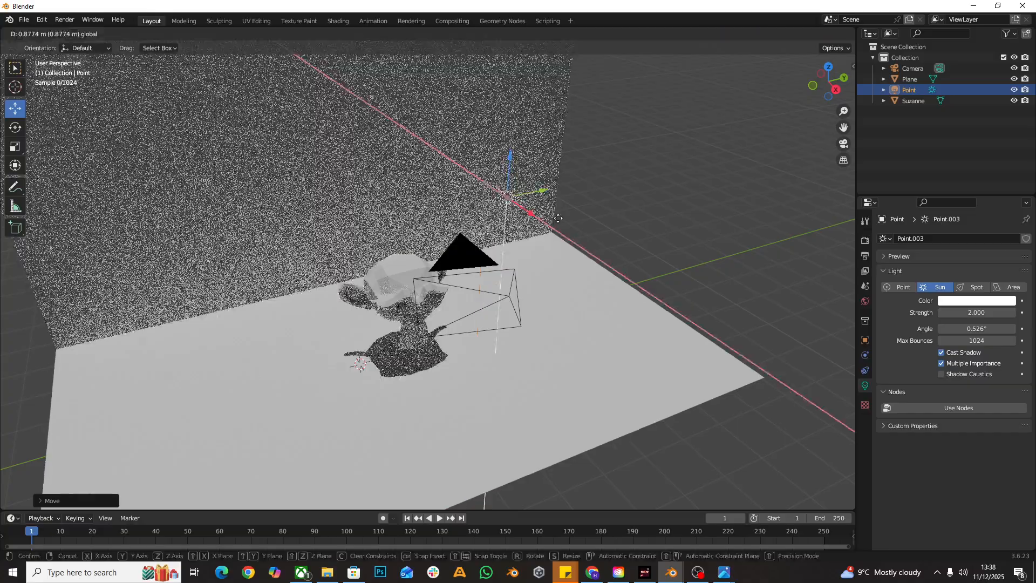
pyautogui.click(617, 247)
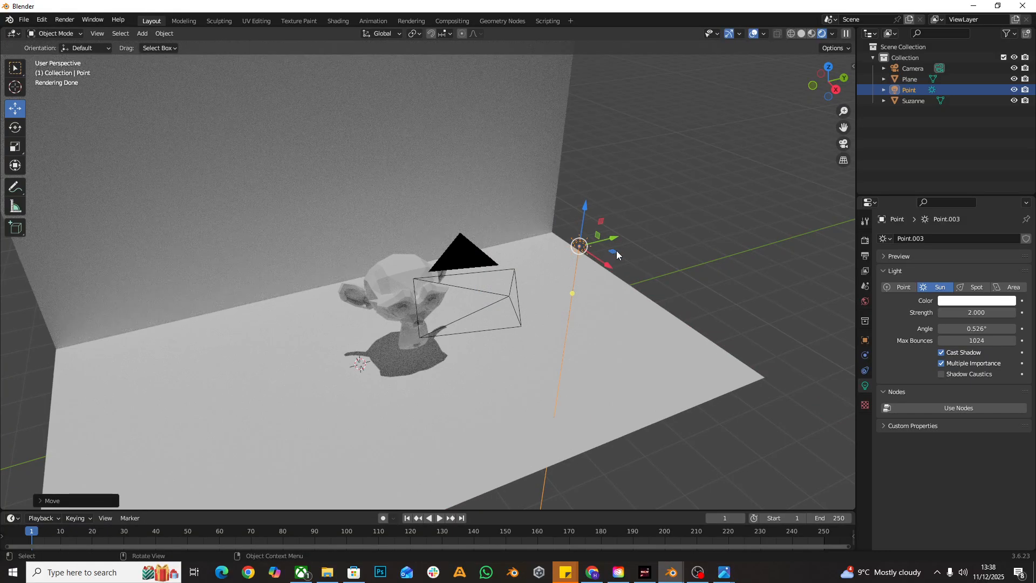
pyautogui.moveTo(608, 267); pyautogui.dragTo(634, 209)
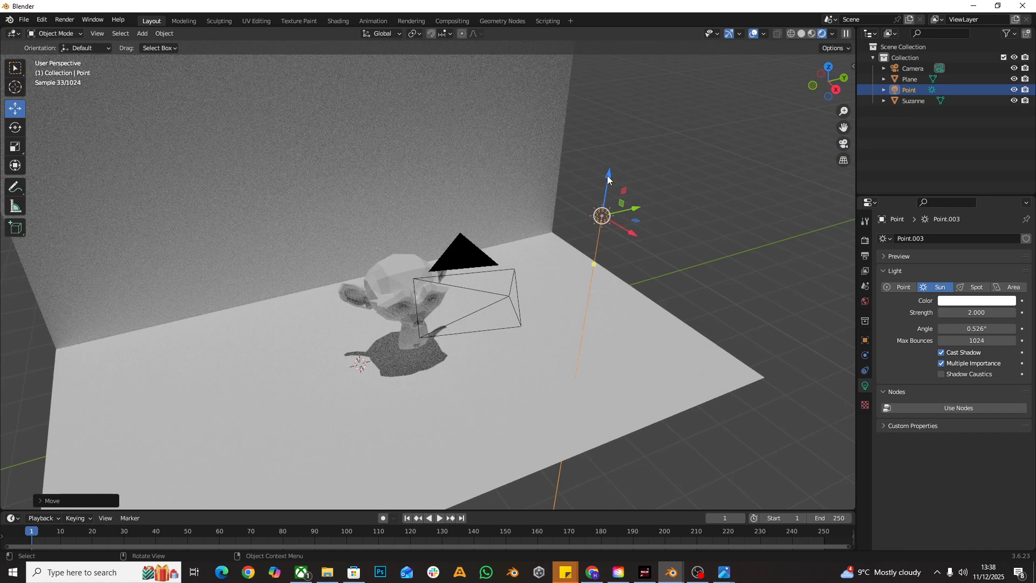
pyautogui.moveTo(608, 174); pyautogui.dragTo(604, 166)
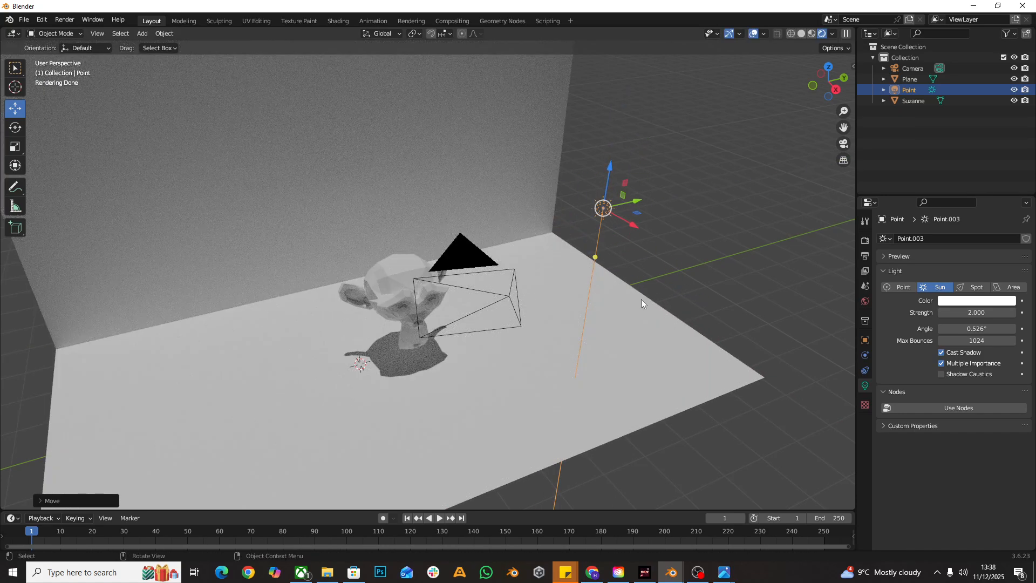
# - Rotate the sun light so it shines across the monkey head and casts its shadow onto the back wall
pyautogui.moveTo(640, 299); pyautogui.dragTo(614, 302, button='middle')
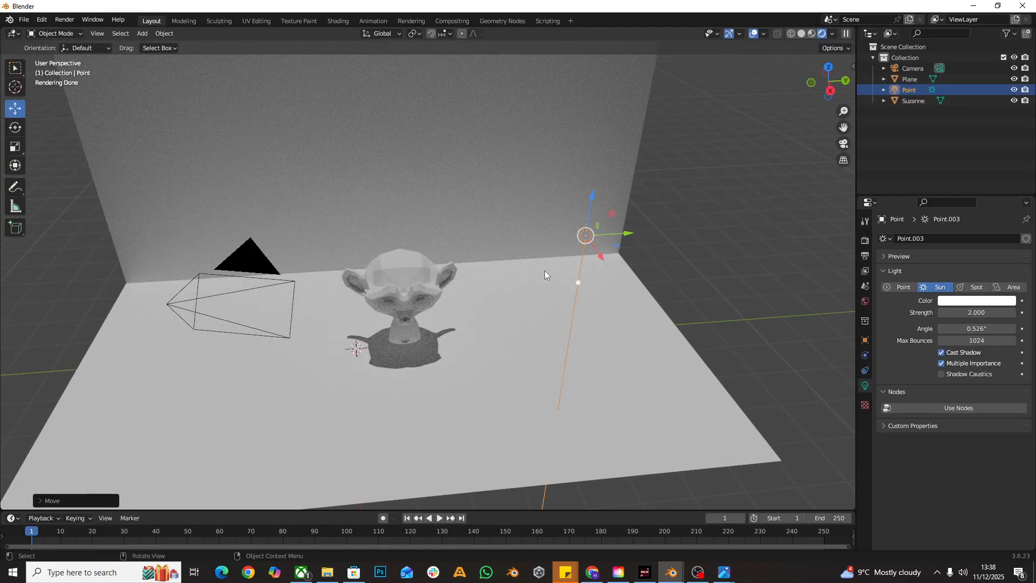
pyautogui.click(10, 131)
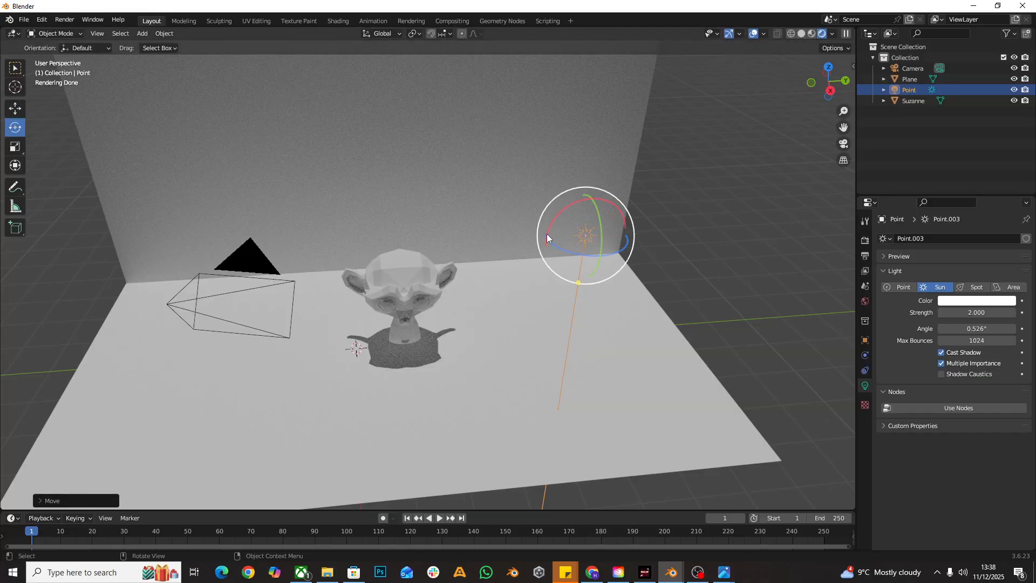
pyautogui.moveTo(579, 254); pyautogui.dragTo(502, 215)
pyautogui.moveTo(599, 213); pyautogui.dragTo(593, 258)
pyautogui.moveTo(456, 324); pyautogui.dragTo(409, 317, button='middle')
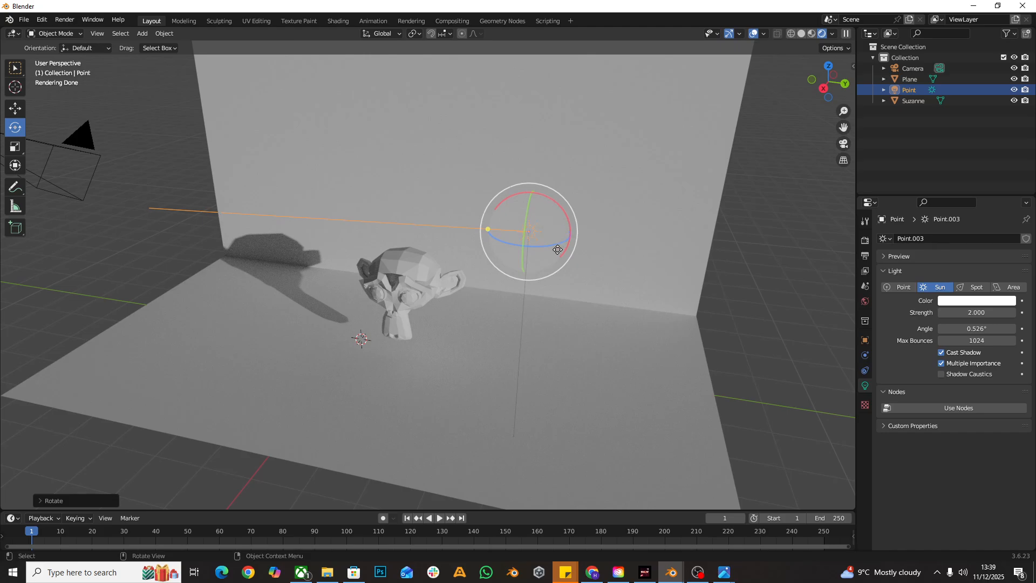
pyautogui.moveTo(559, 249); pyautogui.dragTo(563, 211)
# - Tint the sun light pale orange and increase its angle to 10.3° to inspect the softened shadow
pyautogui.click(955, 301)
pyautogui.moveTo(948, 206); pyautogui.dragTo(953, 206)
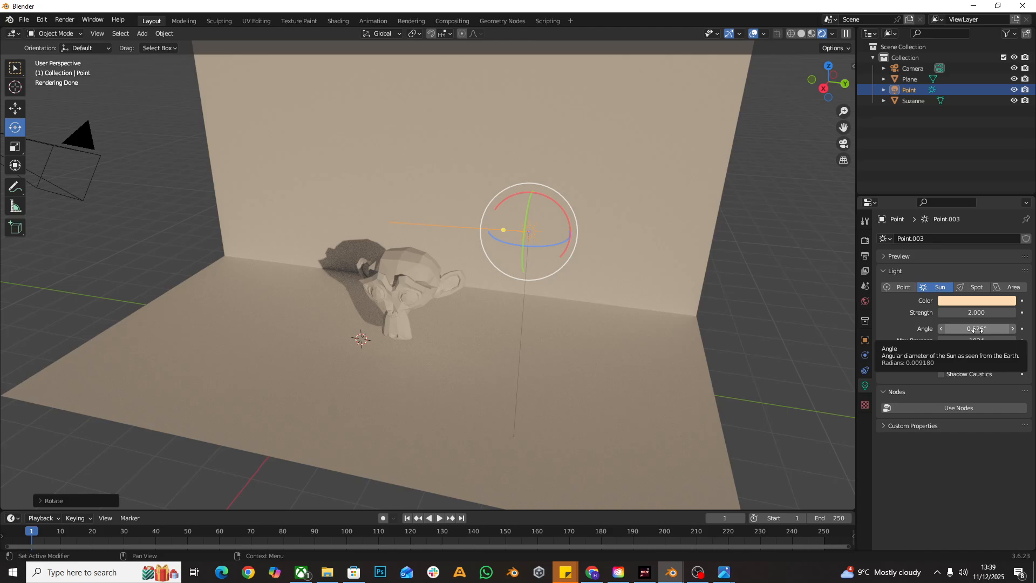
pyautogui.moveTo(970, 329); pyautogui.dragTo(1005, 329)
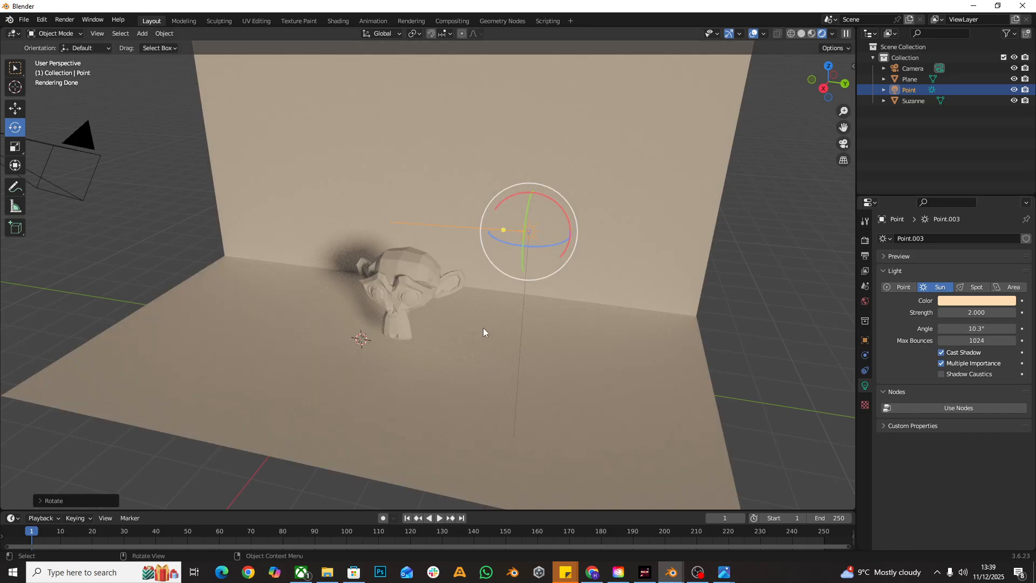
pyautogui.moveTo(483, 328); pyautogui.dragTo(510, 320, button='middle')
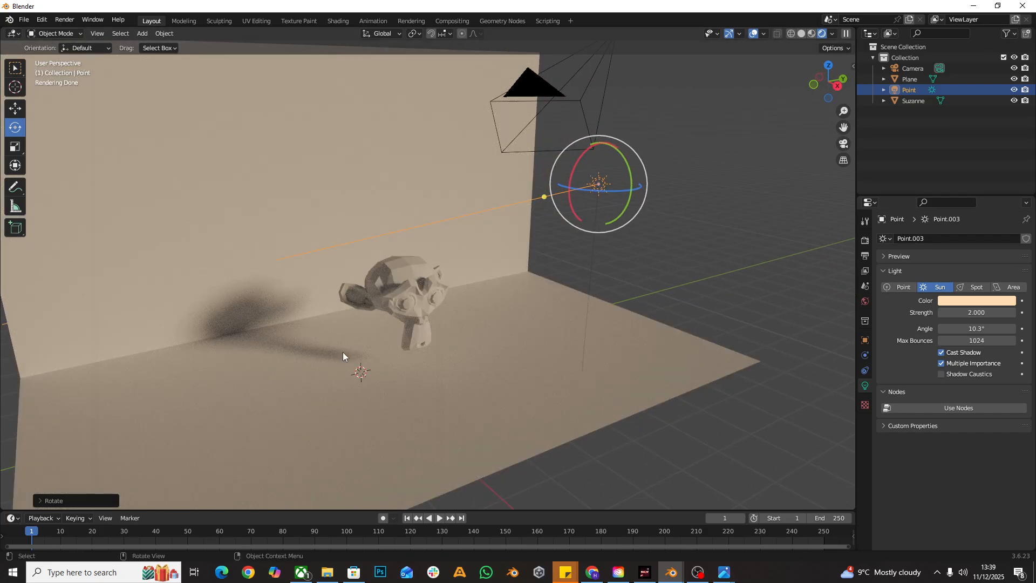
# - Compare the shadow's sharpness with the sun angle at 0° and 0.5°, and leave the angle at 1.3°
pyautogui.click(990, 330)
pyautogui.write('0')
pyautogui.press('Return')
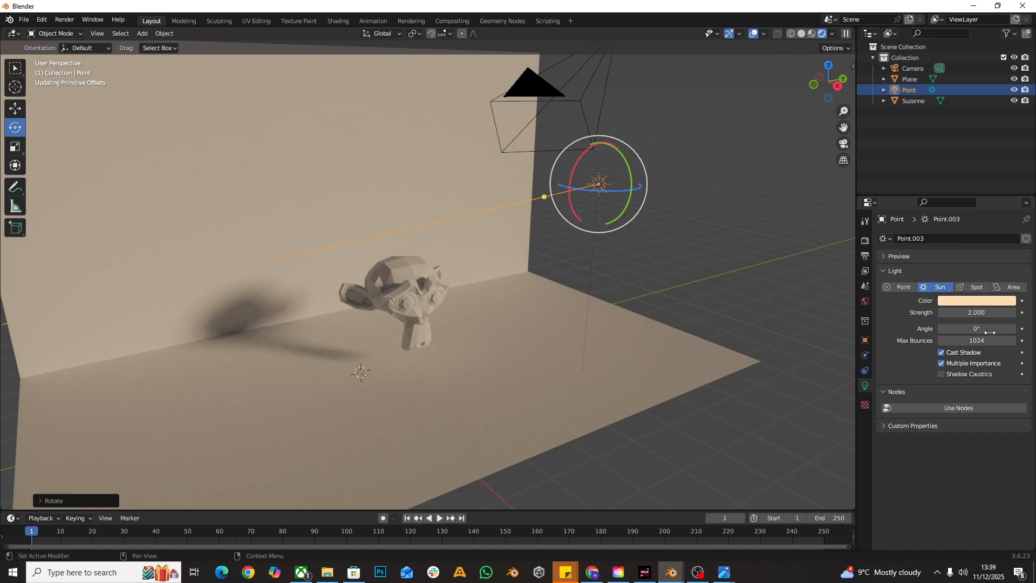
pyautogui.click(986, 327)
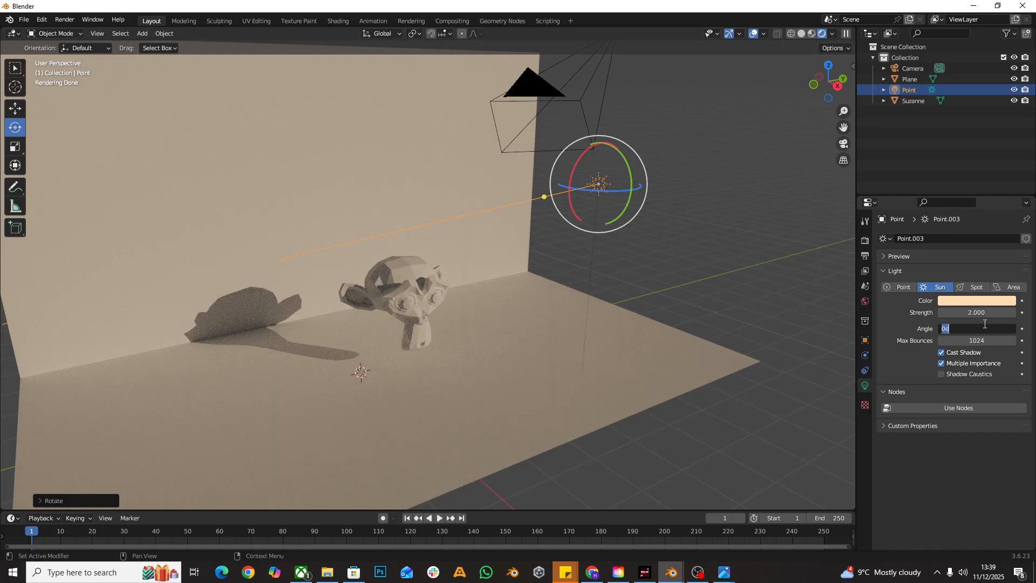
pyautogui.press('Return')
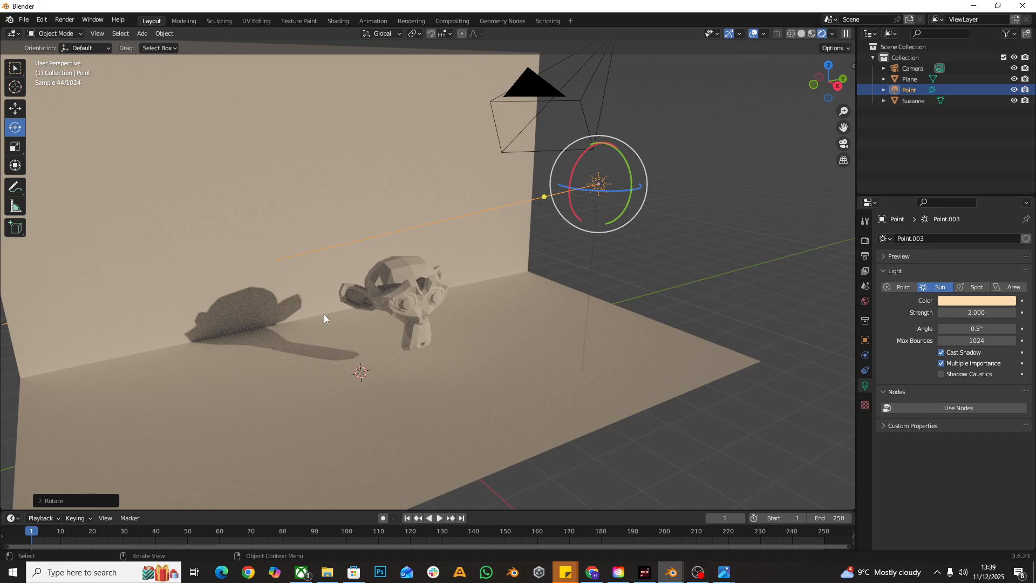
pyautogui.moveTo(243, 345); pyautogui.dragTo(472, 345, button='middle')
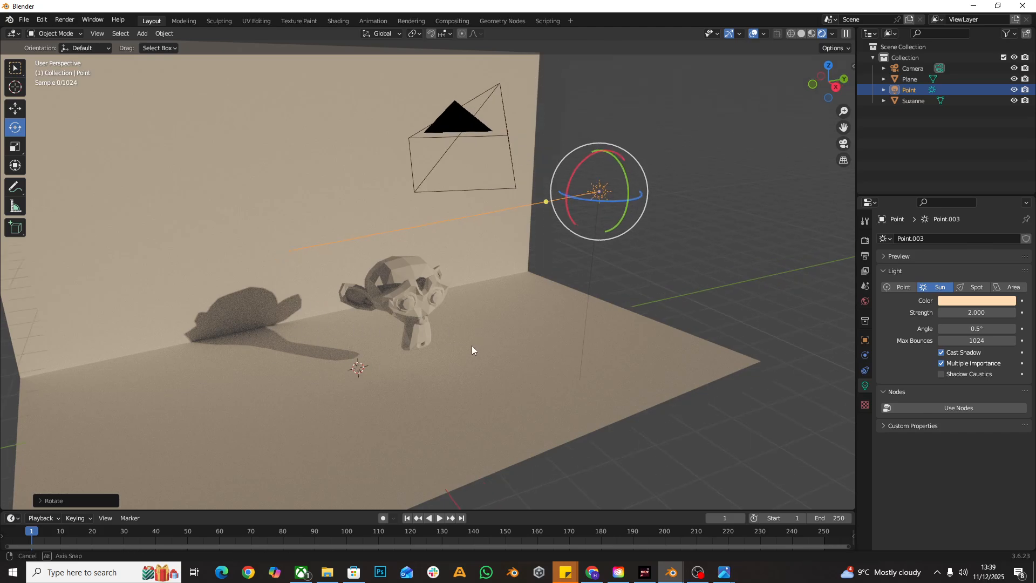
pyautogui.moveTo(978, 329); pyautogui.dragTo(980, 329)
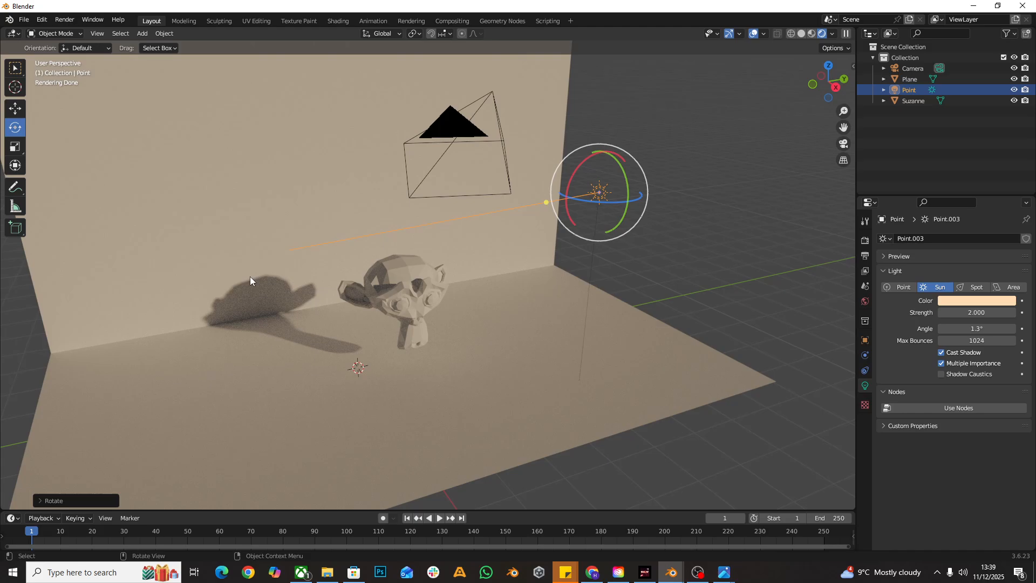
# - Tilt the sun light upward so it casts the monkey head's shadow higher on the wall
pyautogui.moveTo(454, 293); pyautogui.dragTo(552, 274, button='middle')
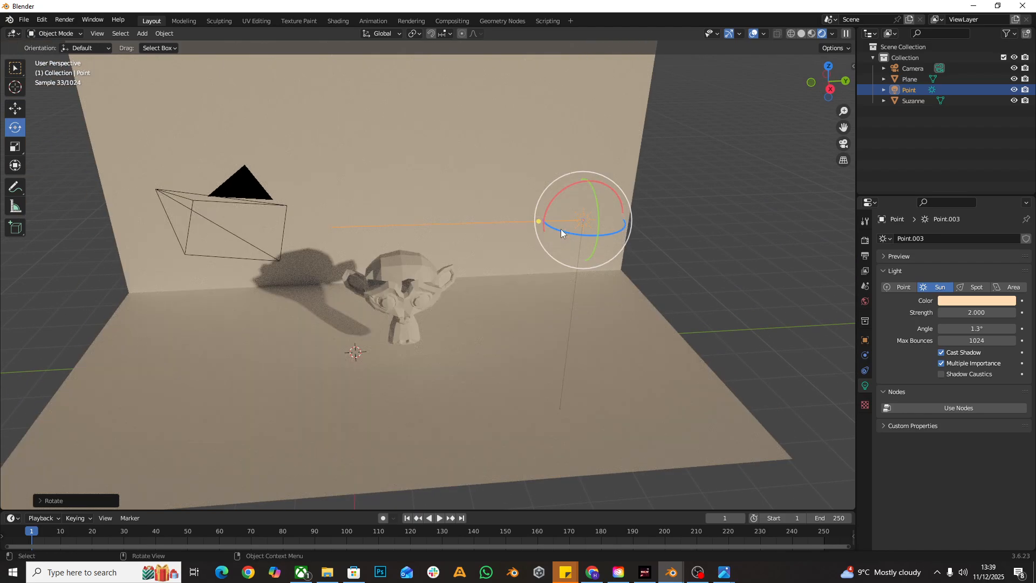
pyautogui.moveTo(561, 229); pyautogui.dragTo(574, 189)
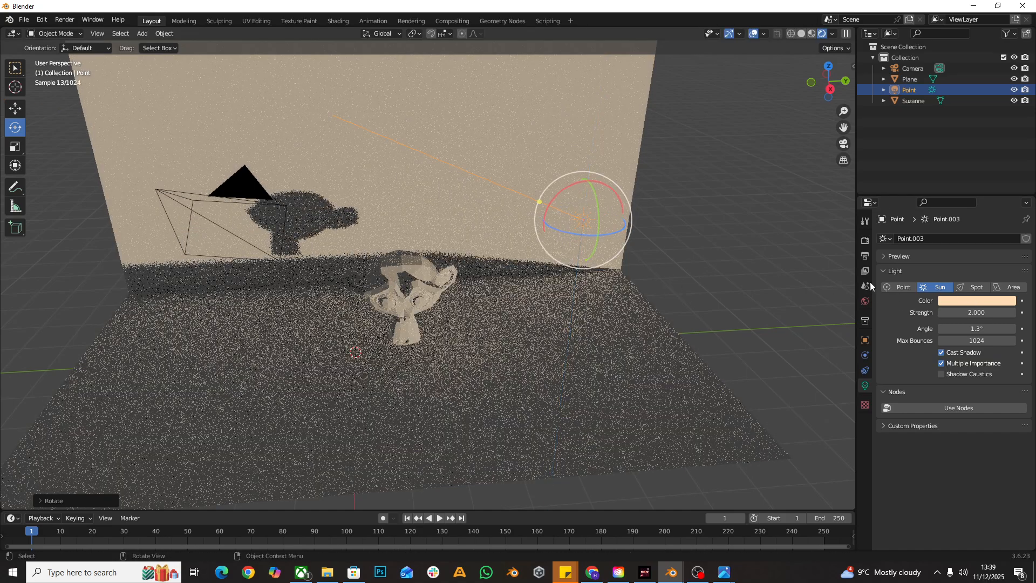
# - Change the light type to Spot and rotate it so the cone points down toward the monkey head
pyautogui.click(975, 287)
pyautogui.moveTo(609, 290); pyautogui.dragTo(594, 298, button='middle')
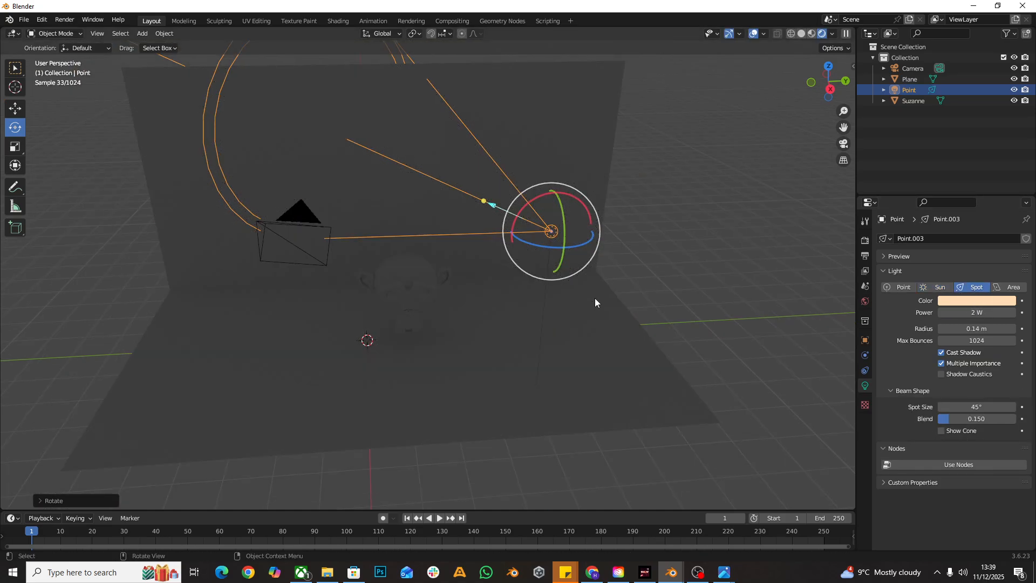
pyautogui.moveTo(532, 248); pyautogui.dragTo(548, 244)
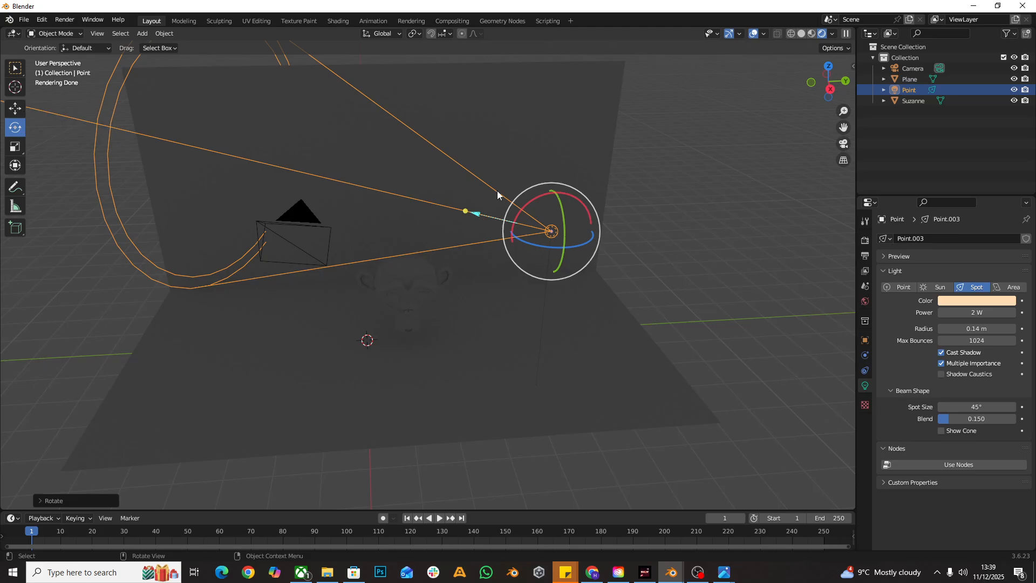
pyautogui.moveTo(259, 185); pyautogui.dragTo(471, 183, button='middle')
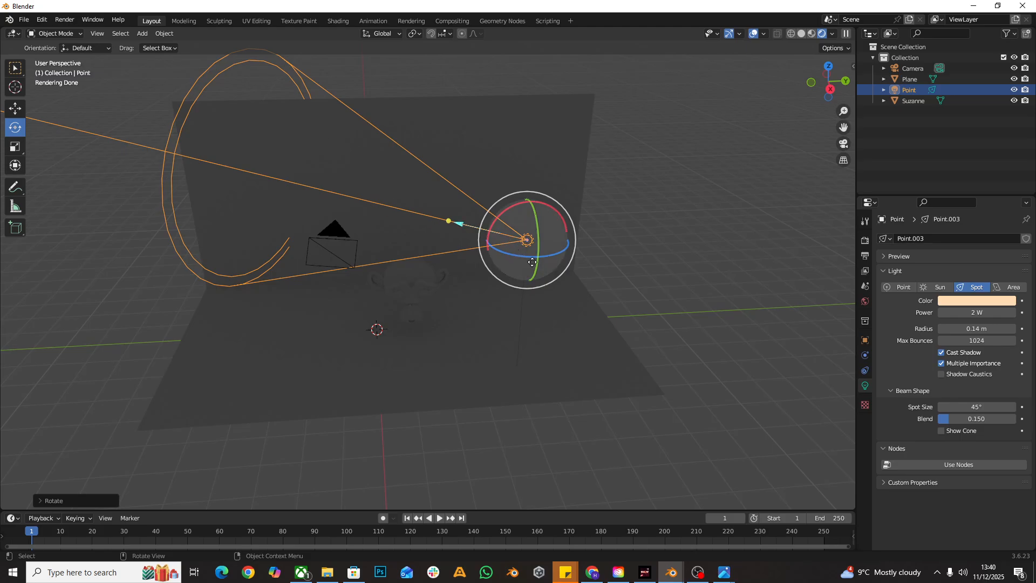
pyautogui.moveTo(501, 210); pyautogui.dragTo(488, 312)
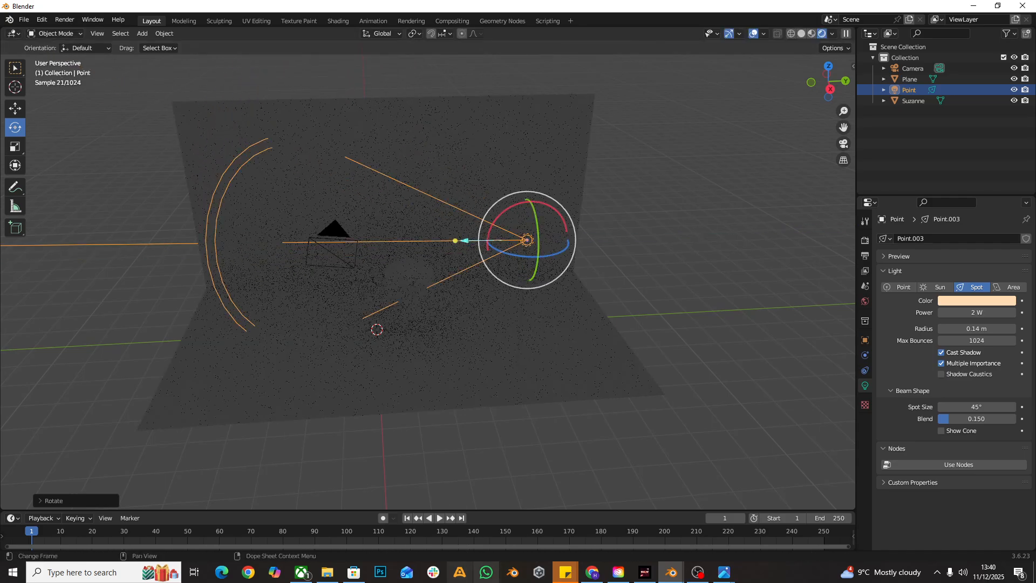
pyautogui.moveTo(535, 228)
pyautogui.mouseDown()
pyautogui.moveTo(519, 254)
pyautogui.moveTo(518, 225)
pyautogui.mouseUp()
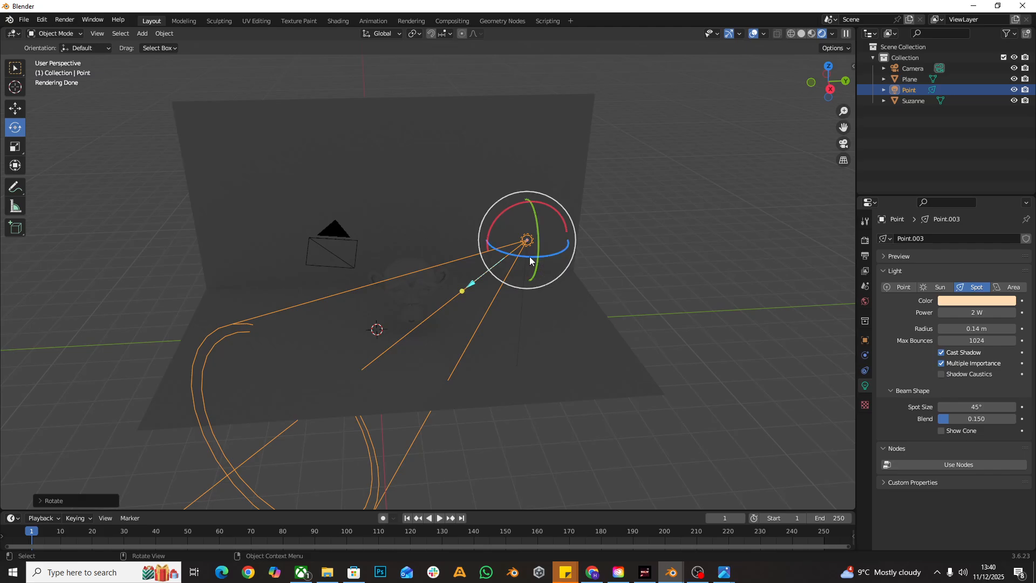
pyautogui.moveTo(532, 261); pyautogui.dragTo(559, 256)
# - Move the spot light slightly upward and outward in the YZ plane
pyautogui.click(14, 108)
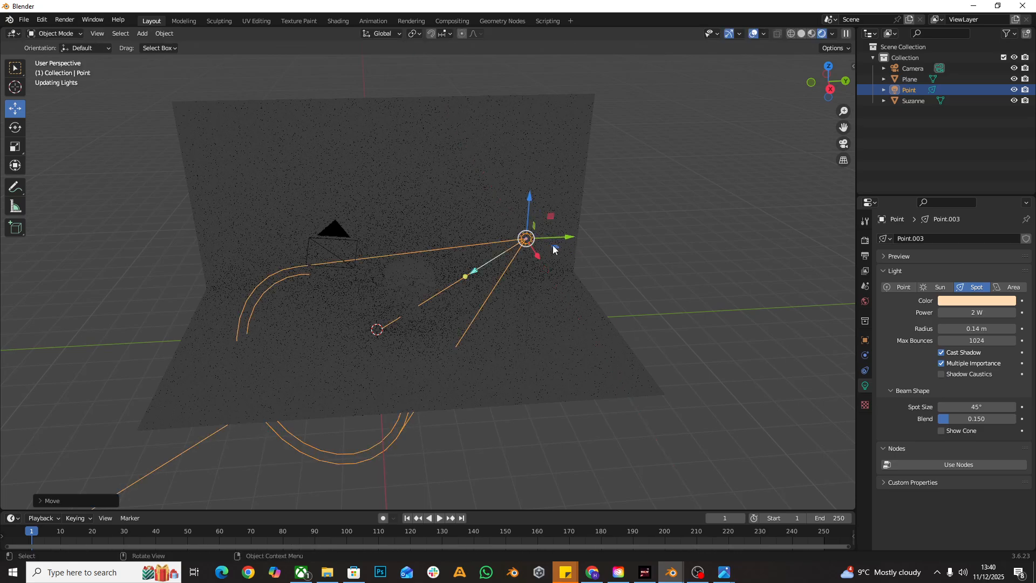
pyautogui.moveTo(549, 219); pyautogui.dragTo(552, 191)
# - Change the spot light's colour to white and set its power to 20 W
pyautogui.click(966, 303)
pyautogui.moveTo(953, 274); pyautogui.dragTo(918, 274)
pyautogui.click(974, 314)
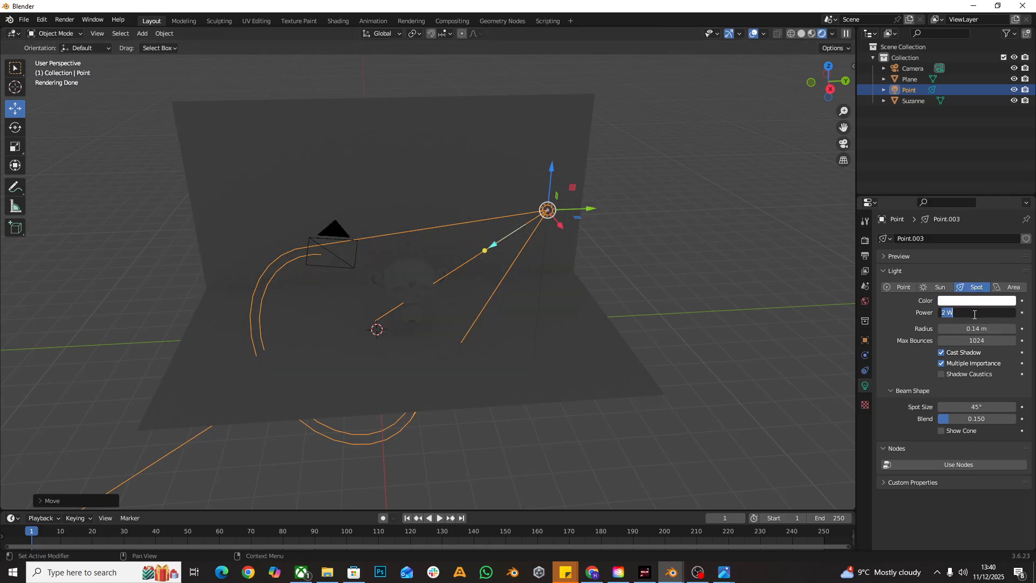
pyautogui.write('20')
pyautogui.press('Return')
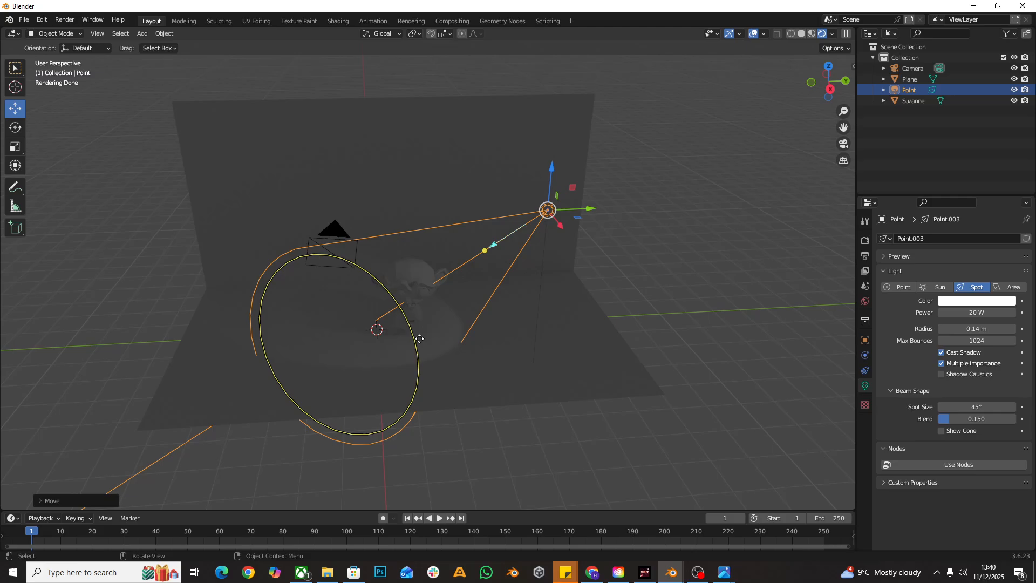
# - Increase the spot light's power to 50 W to brighten the lit circle around the monkey head
pyautogui.scroll(3, 421, 359)
pyautogui.moveTo(440, 375); pyautogui.dragTo(449, 378, button='middle')
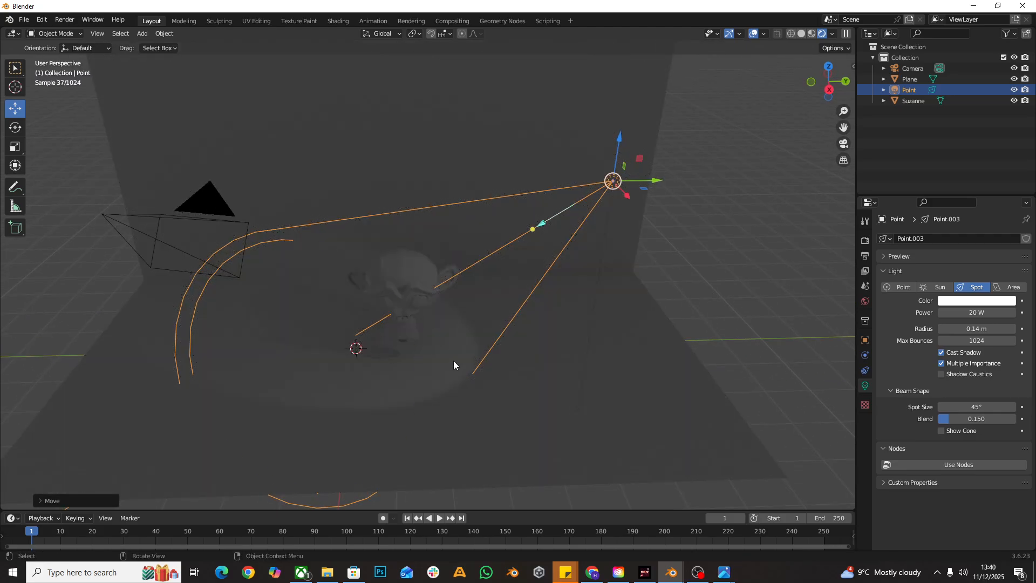
pyautogui.moveTo(526, 389); pyautogui.dragTo(621, 357, button='middle')
pyautogui.click(1006, 312)
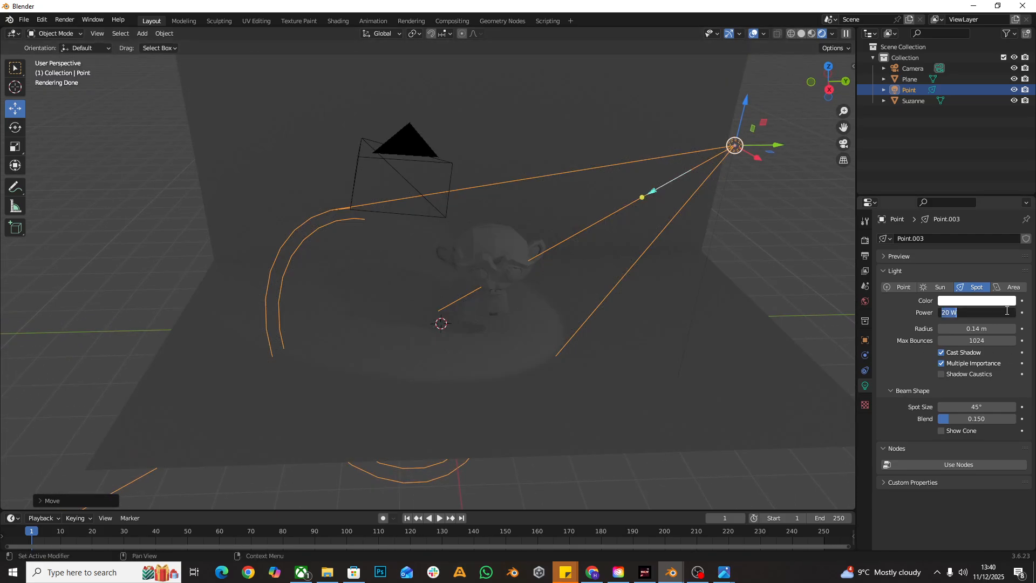
pyautogui.write('50')
pyautogui.press('Return')
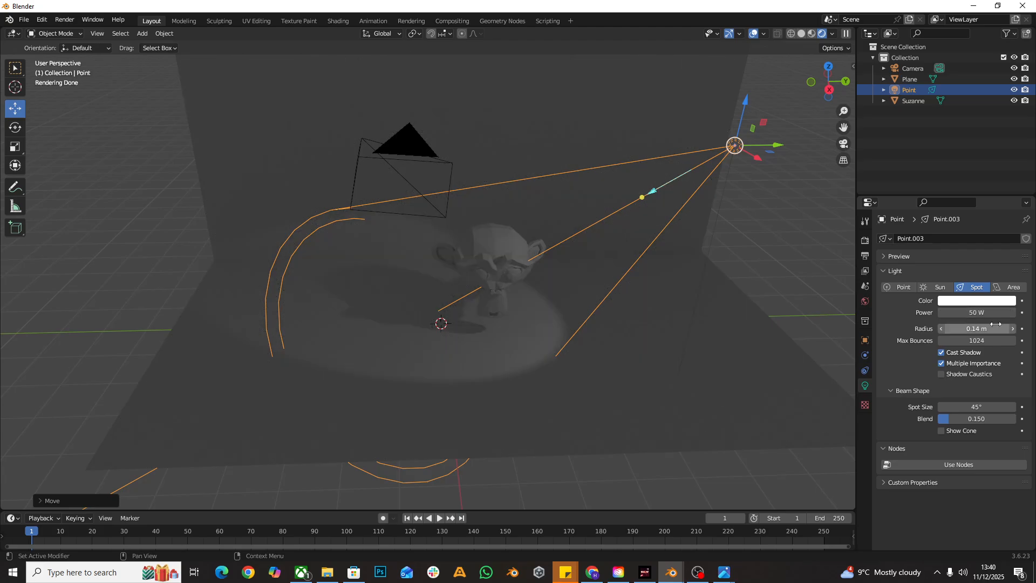
# - Set the spot light's power to 100 W
pyautogui.click(985, 313)
pyautogui.write('1')
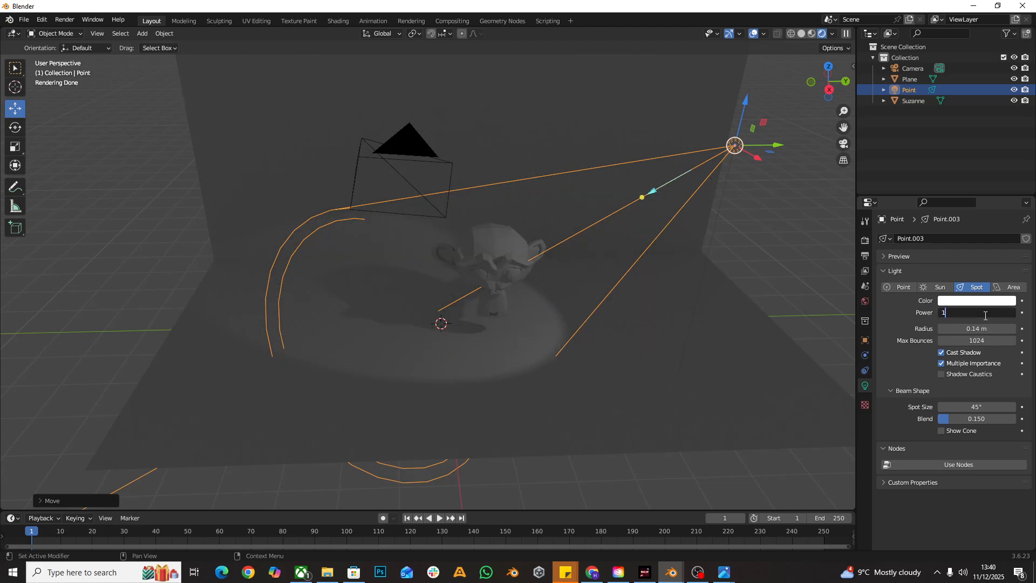
pyautogui.write('00')
pyautogui.press('Return')
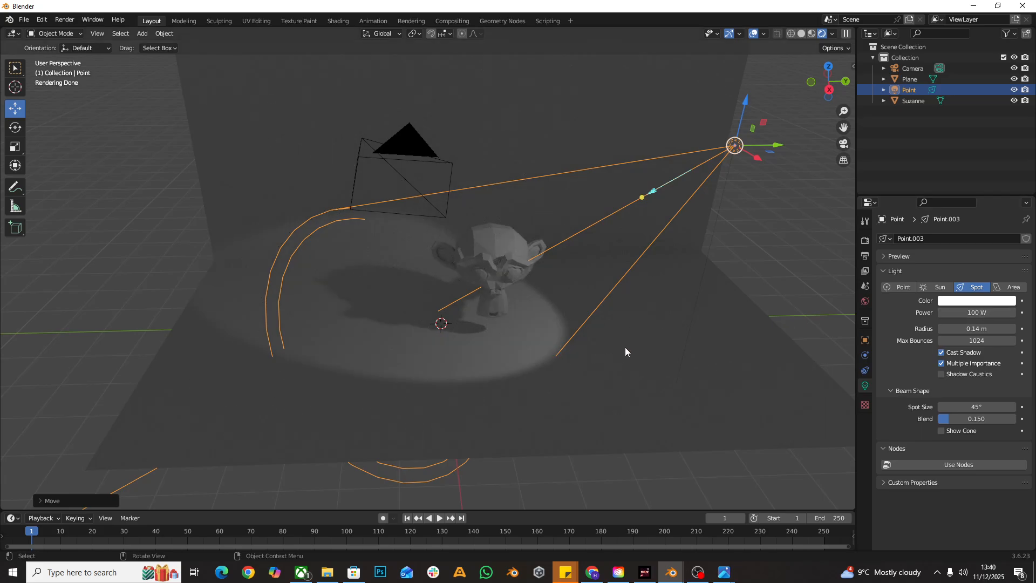
# - Try a spot light radius of about 1.07 m for soft shadows, and reset the radius to 0 m for hard ones
pyautogui.scroll(-1, 672, 330)
pyautogui.keyDown('shift'); pyautogui.moveTo(699, 312); pyautogui.dragTo(675, 327, button='middle'); pyautogui.keyUp('shift')
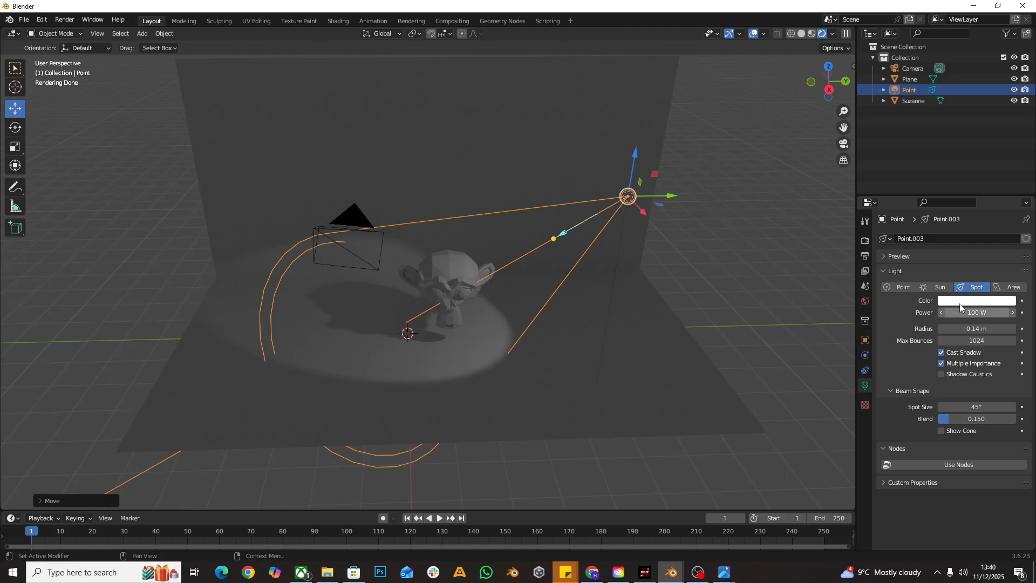
pyautogui.moveTo(970, 327); pyautogui.dragTo(253, 330)
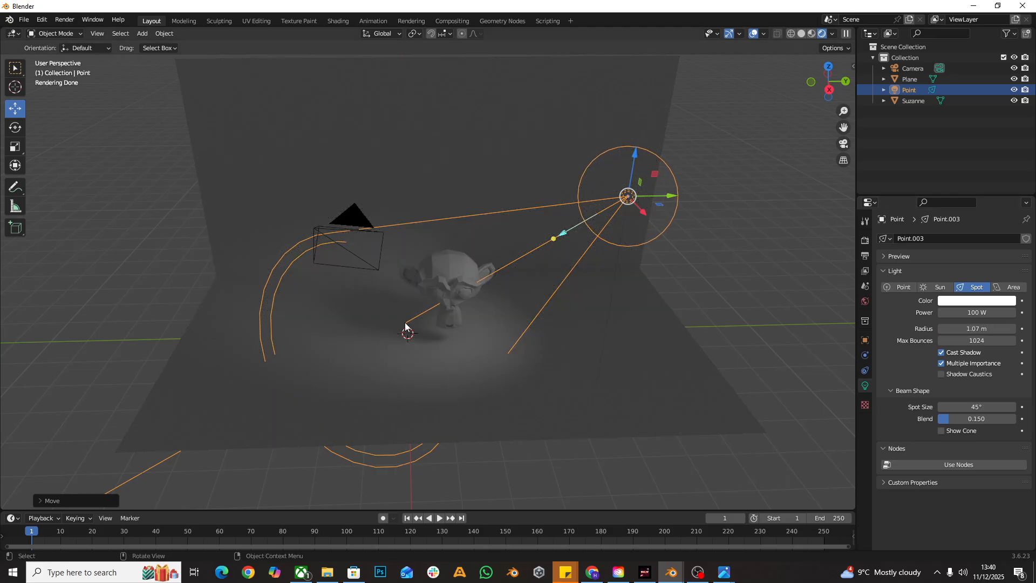
pyautogui.scroll(3, 407, 324)
pyautogui.doubleClick(984, 326)
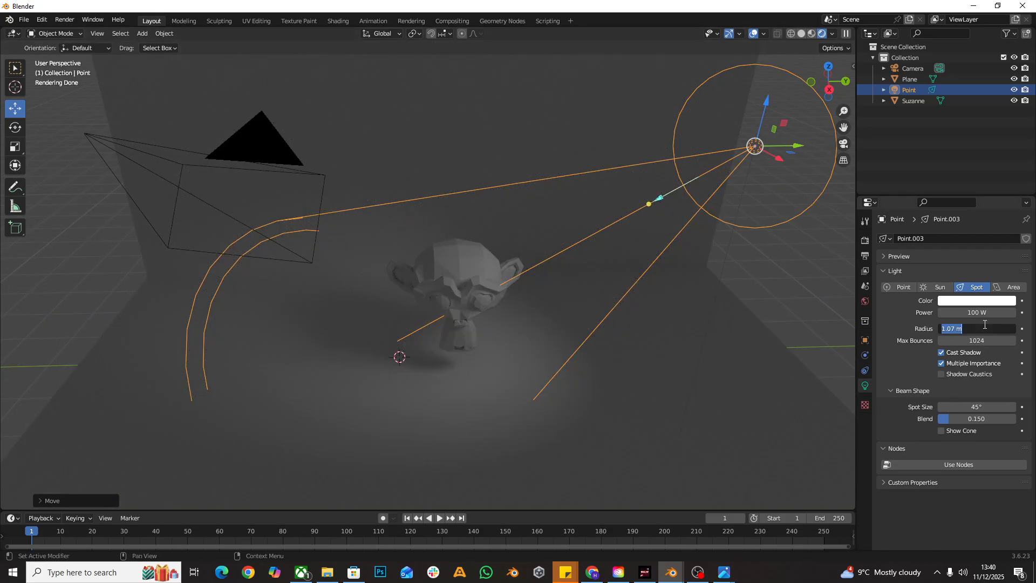
pyautogui.write('0')
pyautogui.press('Return')
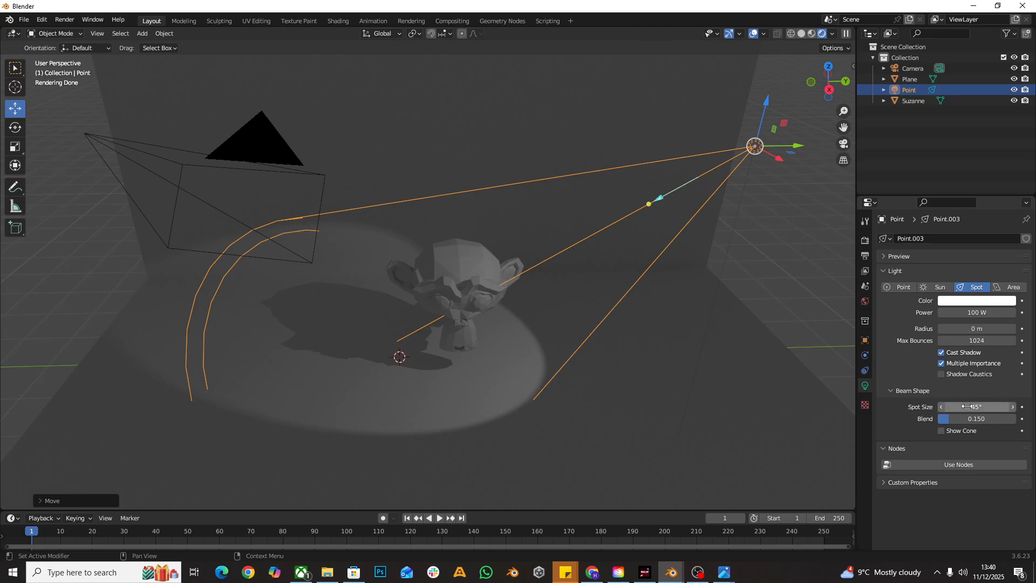
# - Widen the spot size to about 82.1° and try the edge blend at about 0.857 and at 0
pyautogui.moveTo(977, 407)
pyautogui.mouseDown()
pyautogui.moveTo(1014, 406)
pyautogui.moveTo(971, 408)
pyautogui.mouseUp()
pyautogui.scroll(-3, 136, 289)
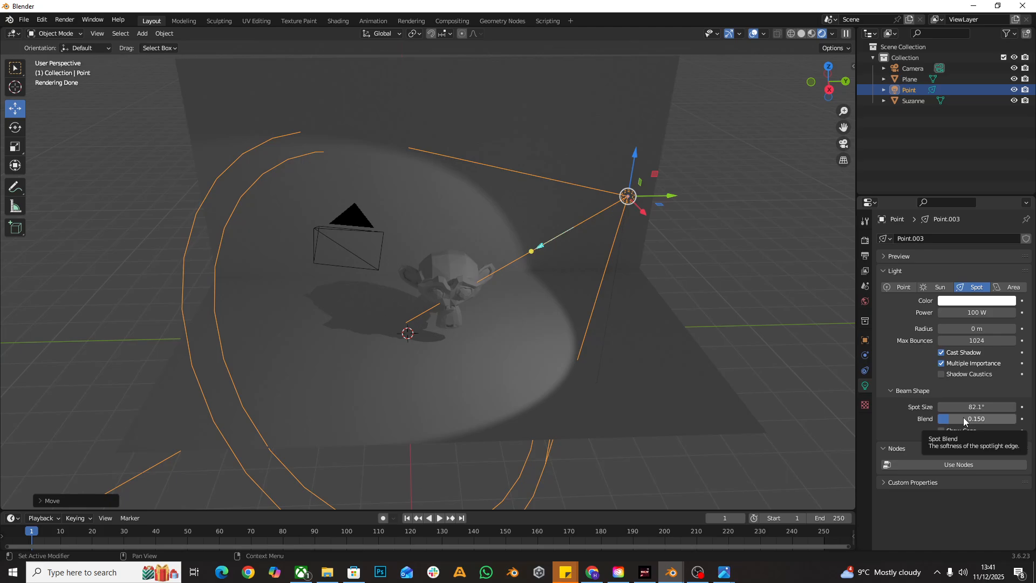
pyautogui.moveTo(957, 420); pyautogui.dragTo(1013, 420)
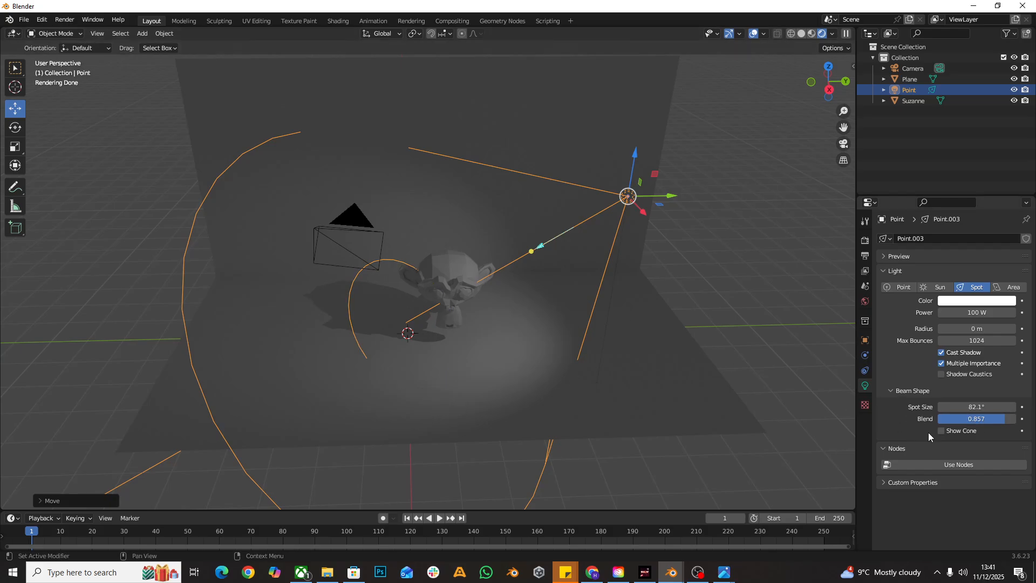
pyautogui.moveTo(971, 419); pyautogui.dragTo(936, 418)
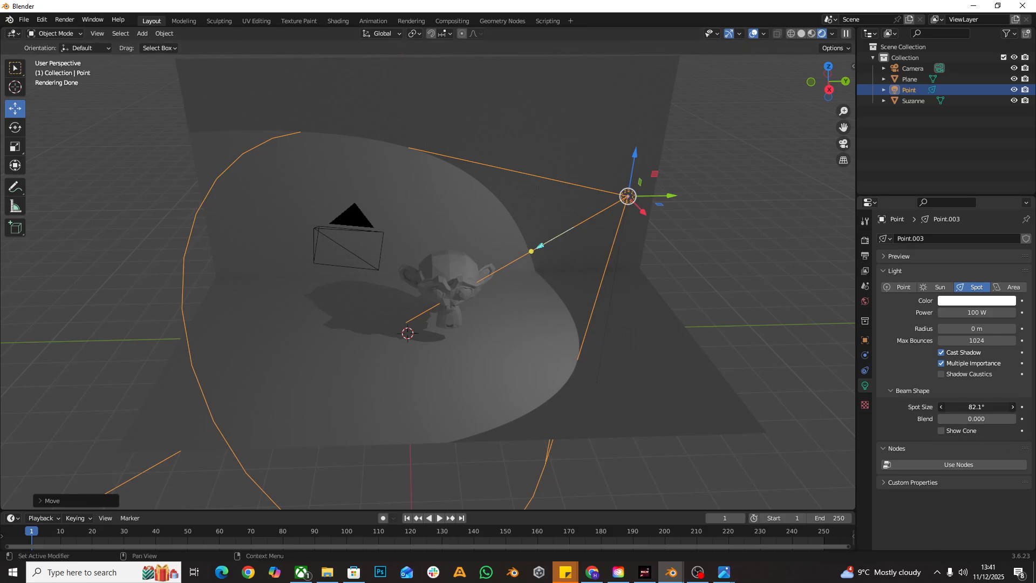
# - Set the spot size to about 58°, the blend to about 0.401 and the radius to about 0.35 m
pyautogui.moveTo(977, 407); pyautogui.dragTo(1009, 419)
pyautogui.moveTo(448, 341); pyautogui.dragTo(486, 352, button='middle')
pyautogui.moveTo(978, 329); pyautogui.dragTo(997, 329)
pyautogui.scroll(2, 384, 335)
pyautogui.moveTo(384, 335); pyautogui.dragTo(404, 332, button='middle')
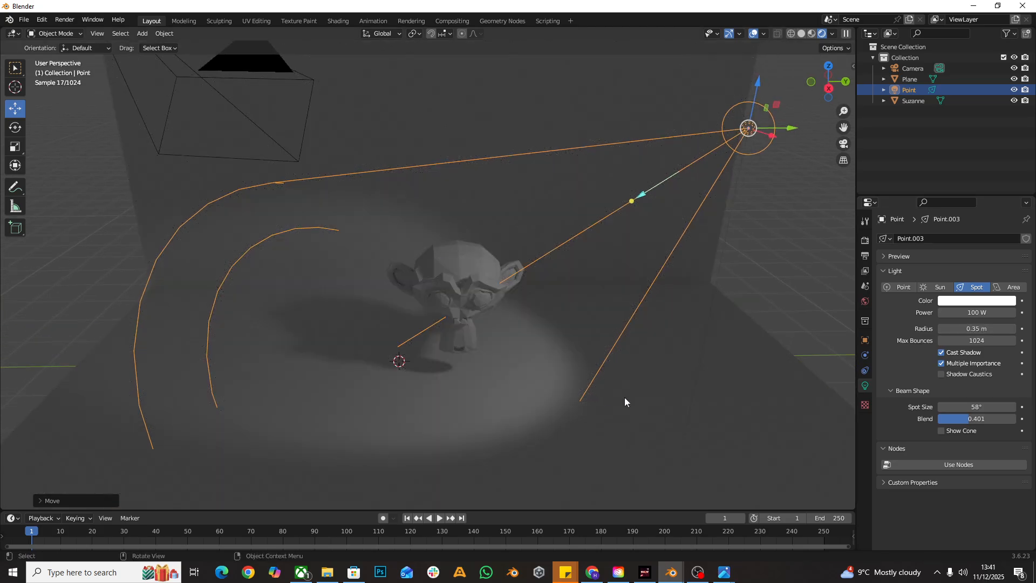
# - Change the light type from Spot to Area
pyautogui.click(1008, 289)
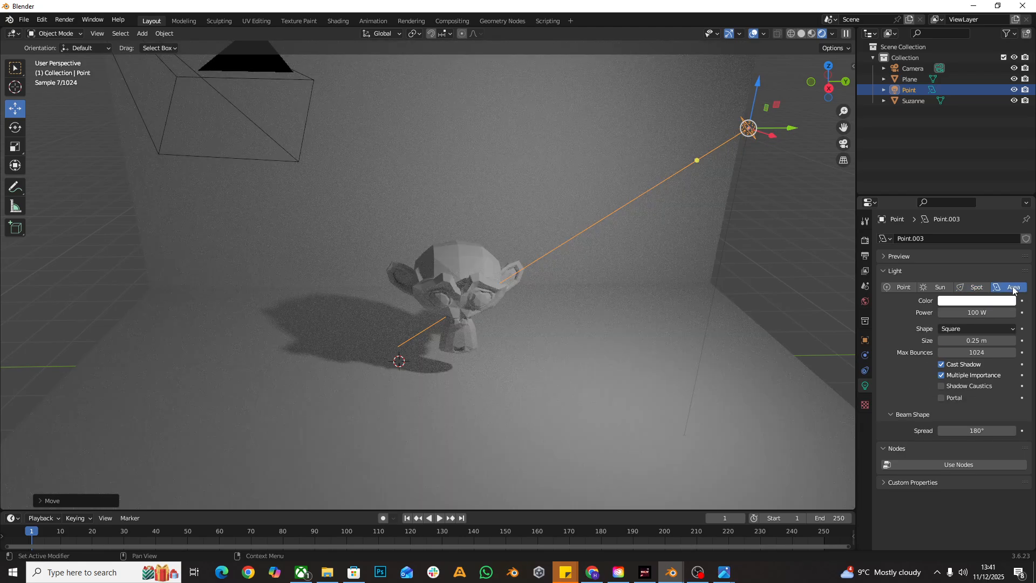
pyautogui.moveTo(495, 316); pyautogui.dragTo(575, 334, button='middle')
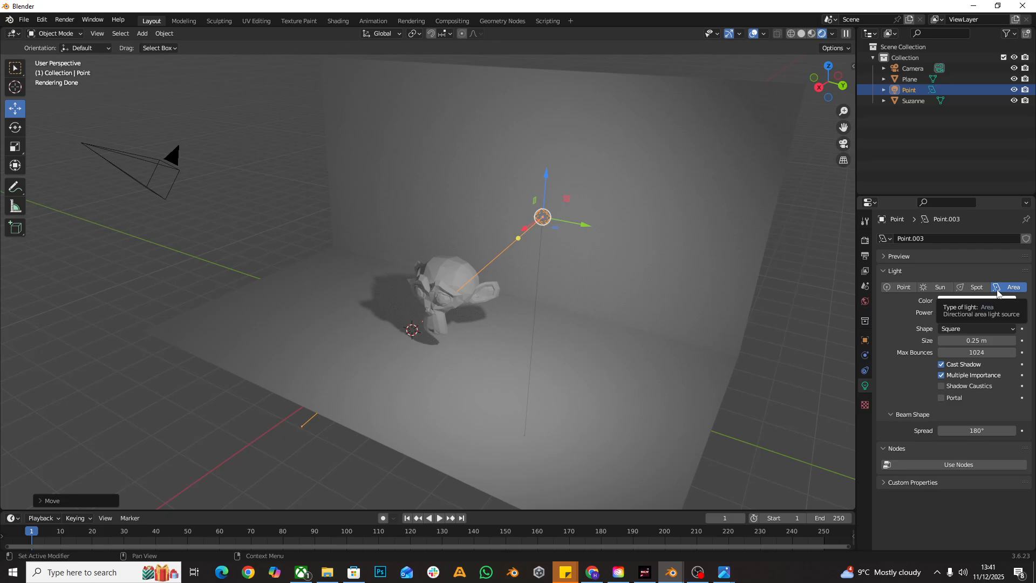
pyautogui.hotkey('alt', 'Tab')
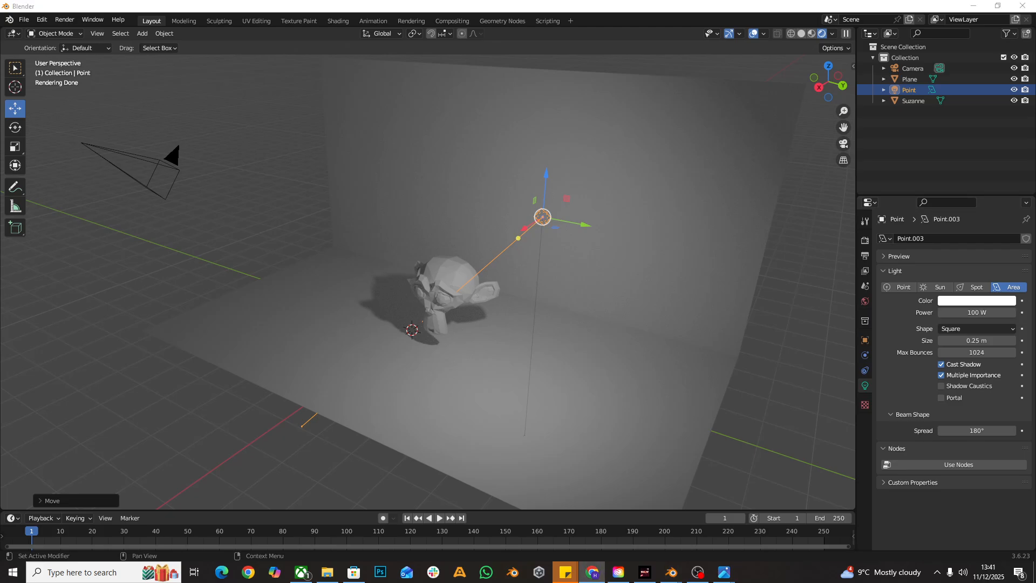
pyautogui.moveTo(546, 215); pyautogui.dragTo(524, 236, button='middle')
pyautogui.click(697, 571)
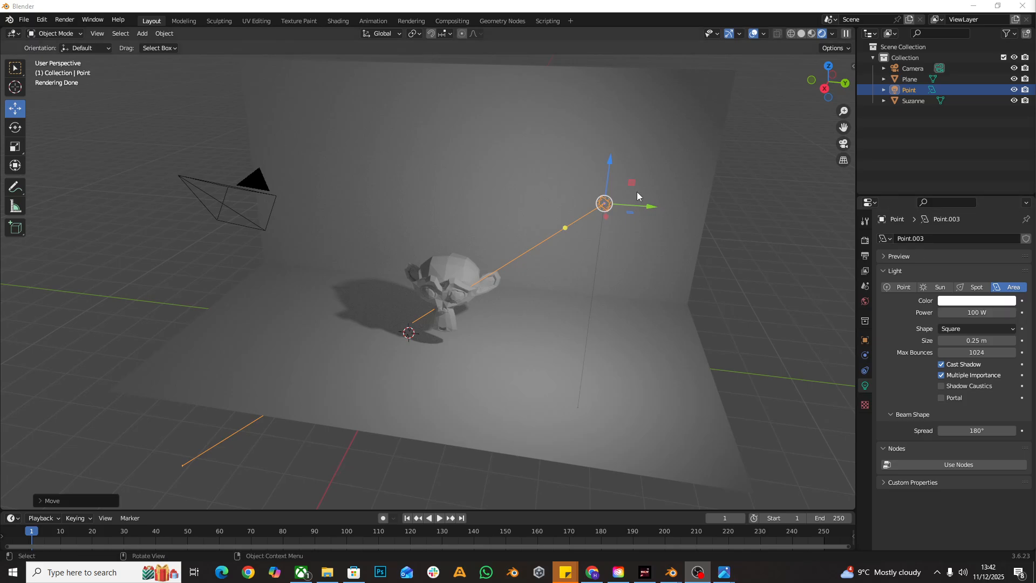
# - Reset the area light's X, Y and Z rotation to 0° so it points straight down
pyautogui.scroll(2, 639, 193)
pyautogui.moveTo(649, 194); pyautogui.dragTo(612, 205, button='middle')
pyautogui.scroll(2, 517, 262)
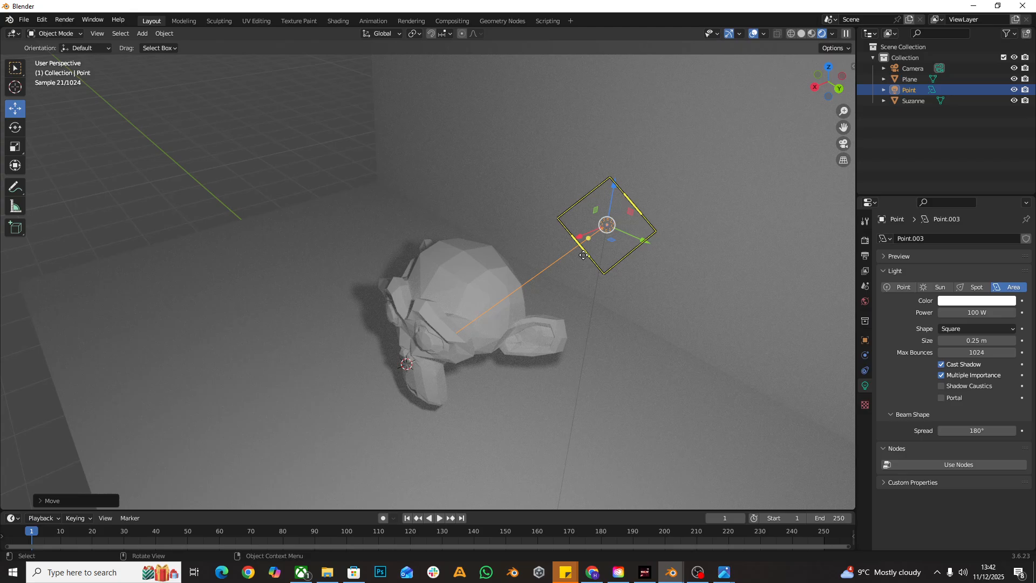
pyautogui.scroll(-4, 542, 277)
pyautogui.moveTo(541, 278); pyautogui.dragTo(569, 264, button='middle')
pyautogui.click(865, 342)
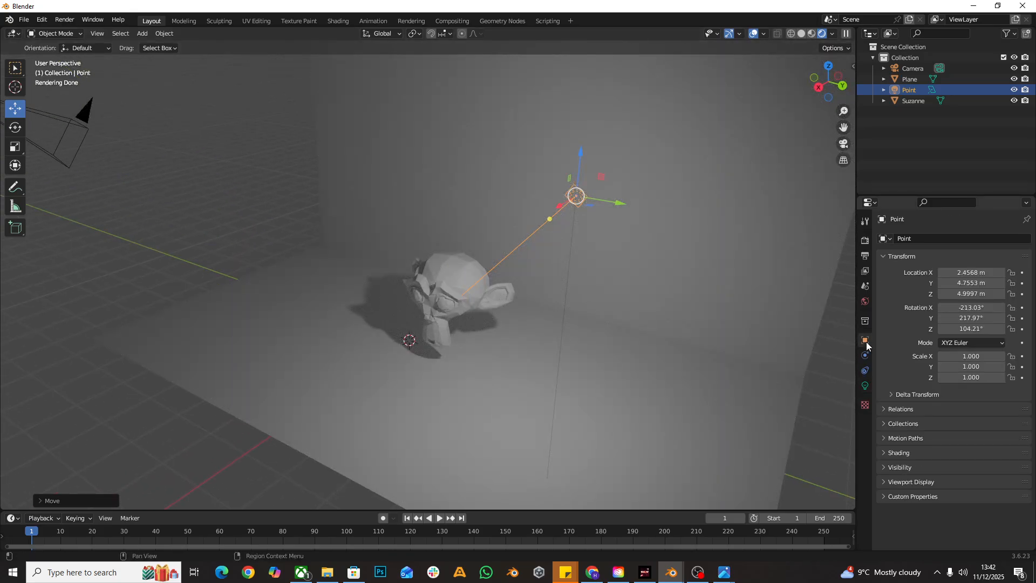
pyautogui.click(971, 318)
pyautogui.write('0')
pyautogui.press('Return')
pyautogui.click(971, 307)
pyautogui.write('0')
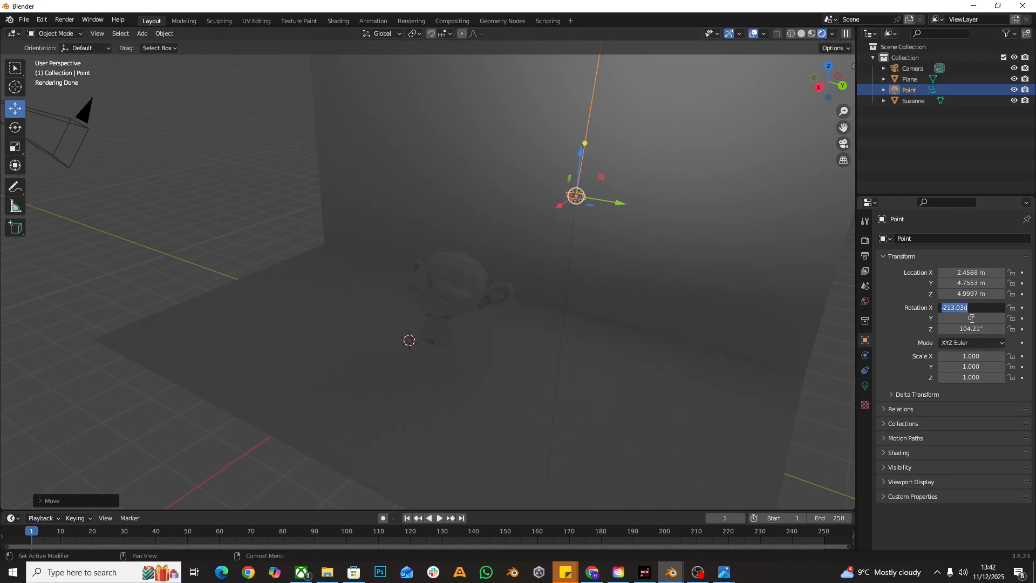
pyautogui.press('Return')
pyautogui.click(971, 328)
pyautogui.write('0')
pyautogui.press('Return')
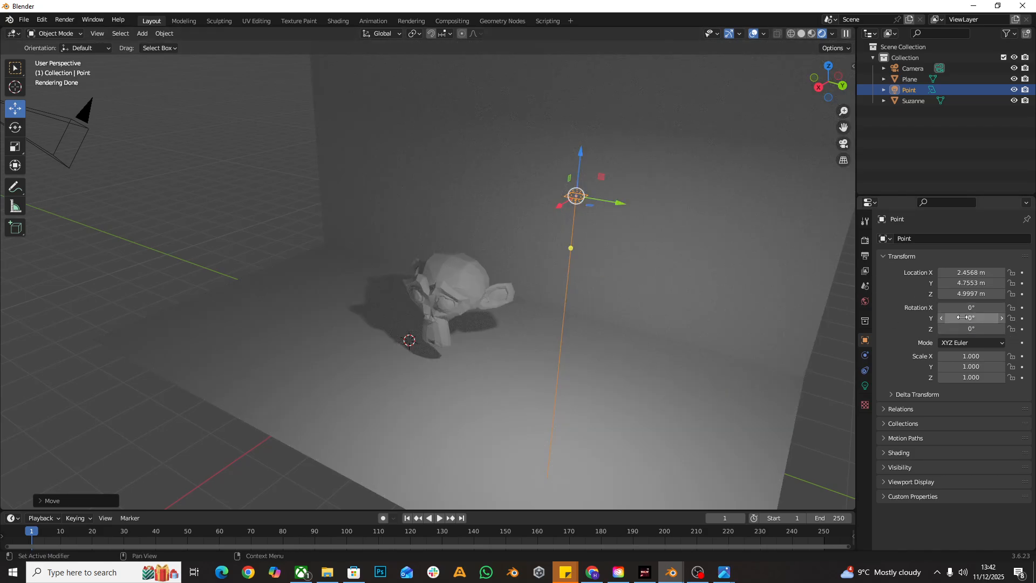
# - Set the area light's Y rotation to 90° so it faces the back wall
pyautogui.moveTo(971, 318)
pyautogui.mouseDown()
pyautogui.moveTo(995, 319)
pyautogui.moveTo(981, 318)
pyautogui.mouseUp()
pyautogui.click(981, 318)
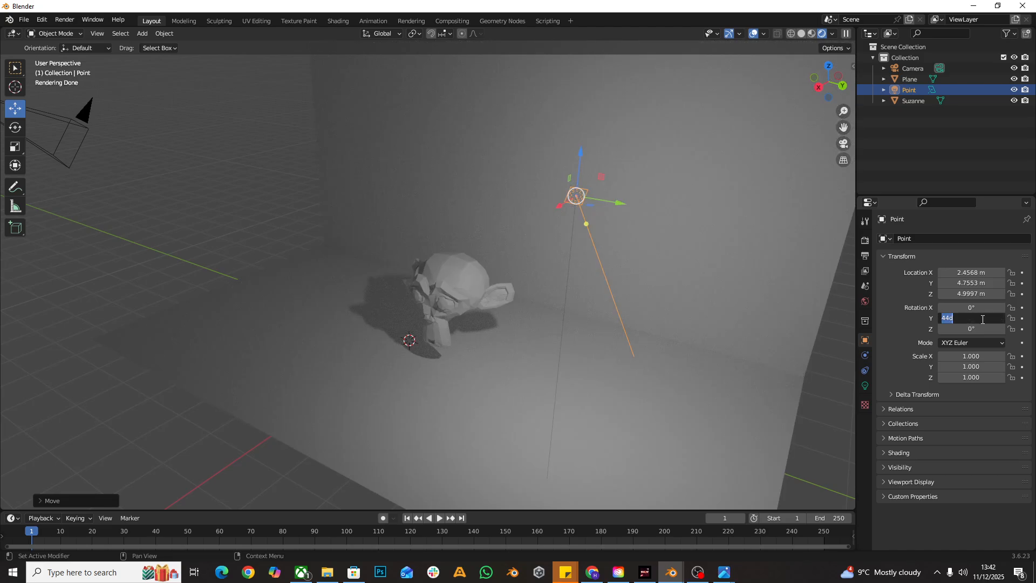
pyautogui.write('90')
pyautogui.press('Return')
# - Move the area light in front of the monkey head, to about X 4.97 m, Y 3.11 m, Z 3.49 m
pyautogui.press('g')
pyautogui.press('x')
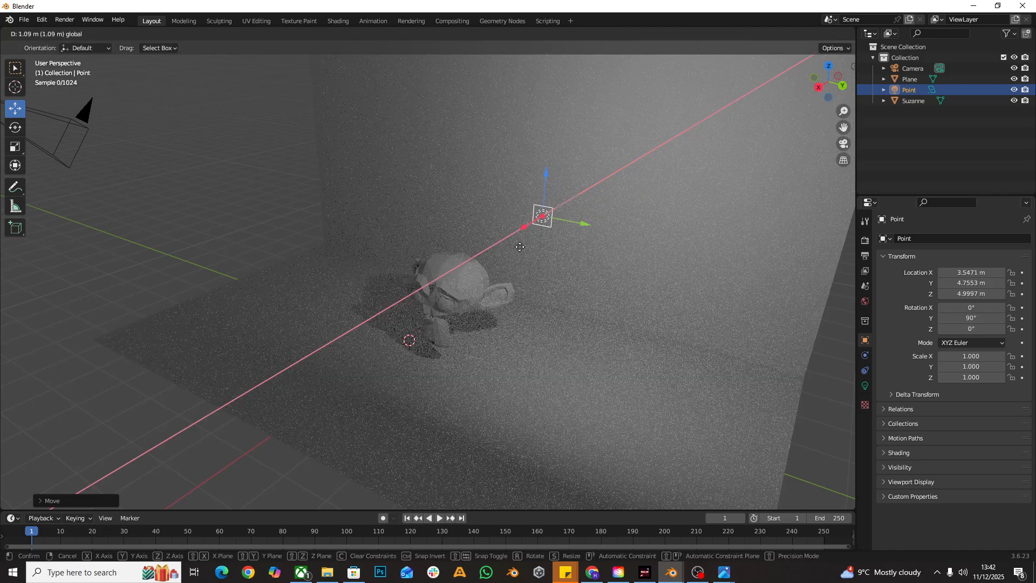
pyautogui.hotkey('shift', 'z')
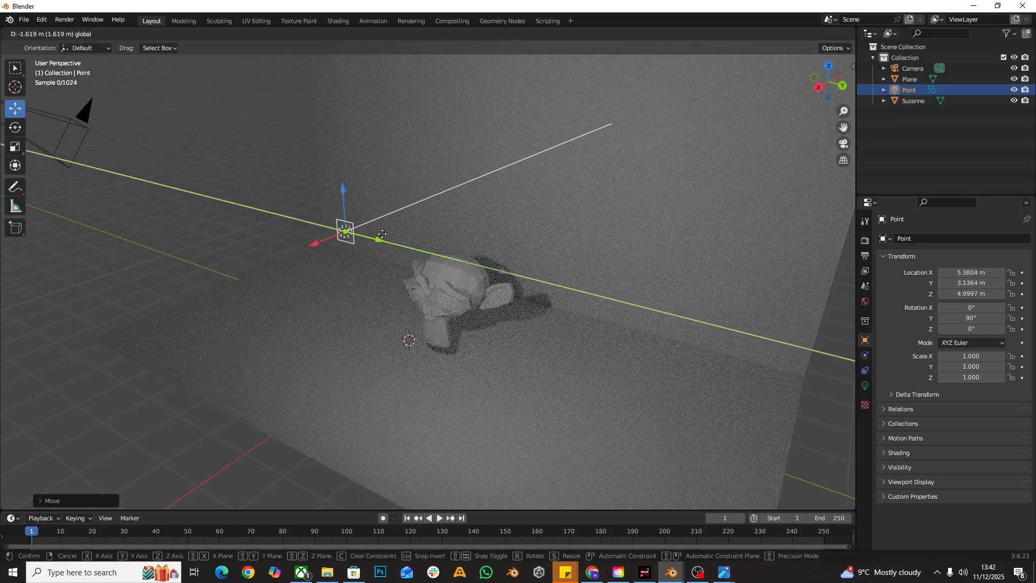
pyautogui.click(338, 197)
pyautogui.moveTo(339, 196); pyautogui.dragTo(337, 356)
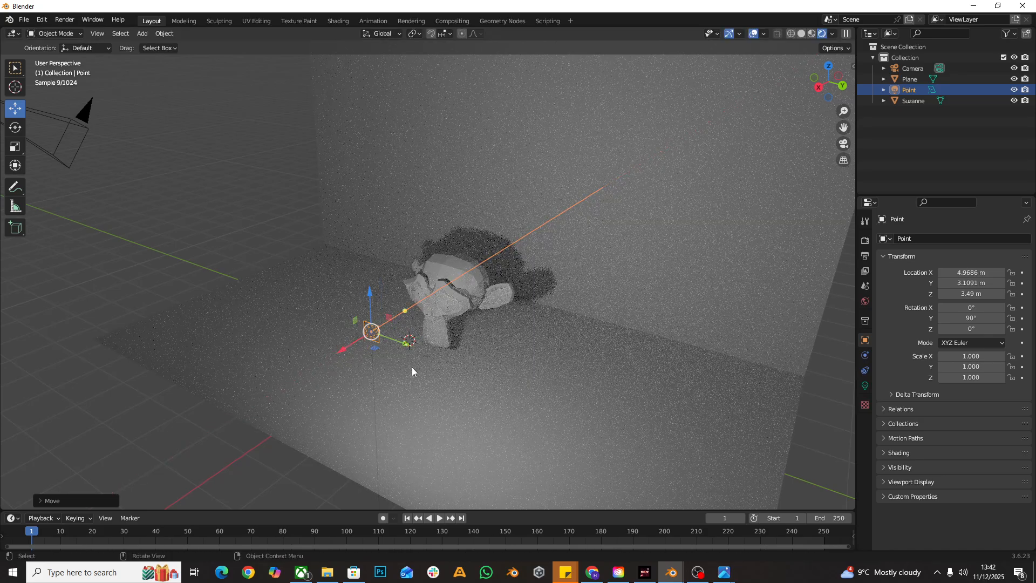
# - Shift the area light along Y to about 2.14 m and lower it to about 1.98 m on Z
pyautogui.moveTo(412, 367); pyautogui.dragTo(453, 339, button='middle')
pyautogui.moveTo(665, 213); pyautogui.dragTo(536, 213)
pyautogui.moveTo(508, 175); pyautogui.dragTo(559, 345)
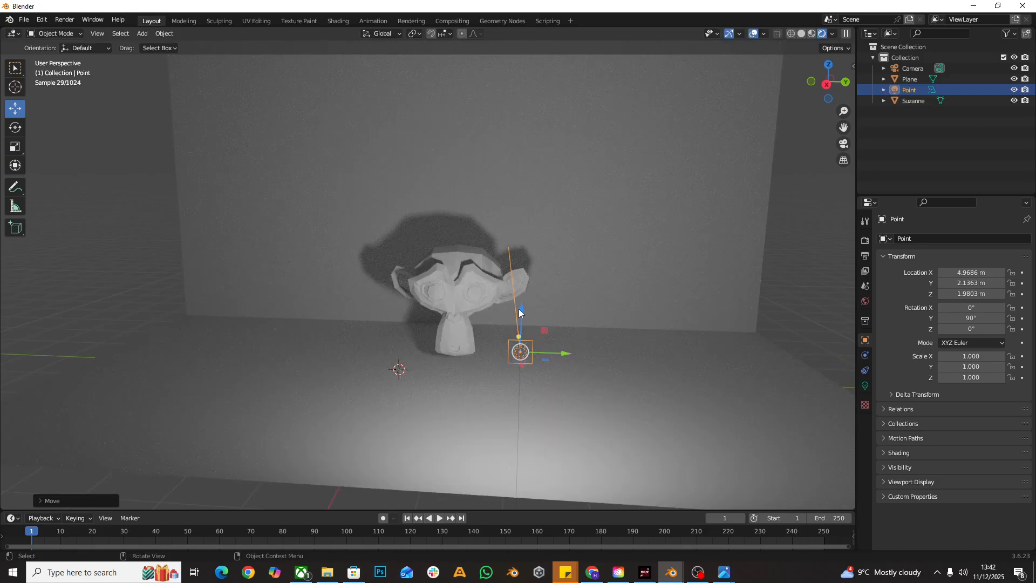
# - Change the area light's colour to bright green, with hue about 0.325 and saturation about 0.948
pyautogui.moveTo(518, 308); pyautogui.dragTo(565, 348, button='middle')
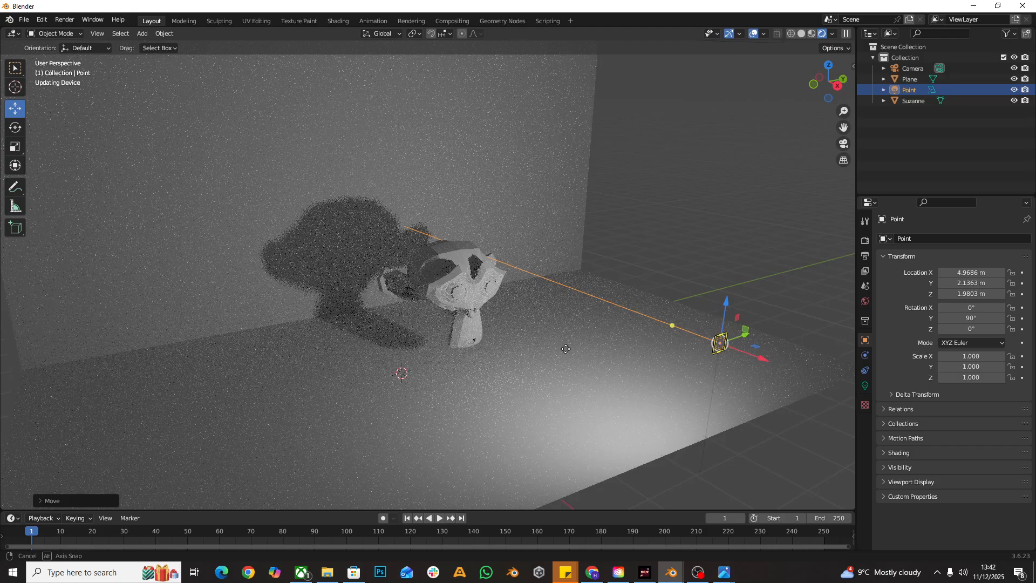
pyautogui.click(865, 387)
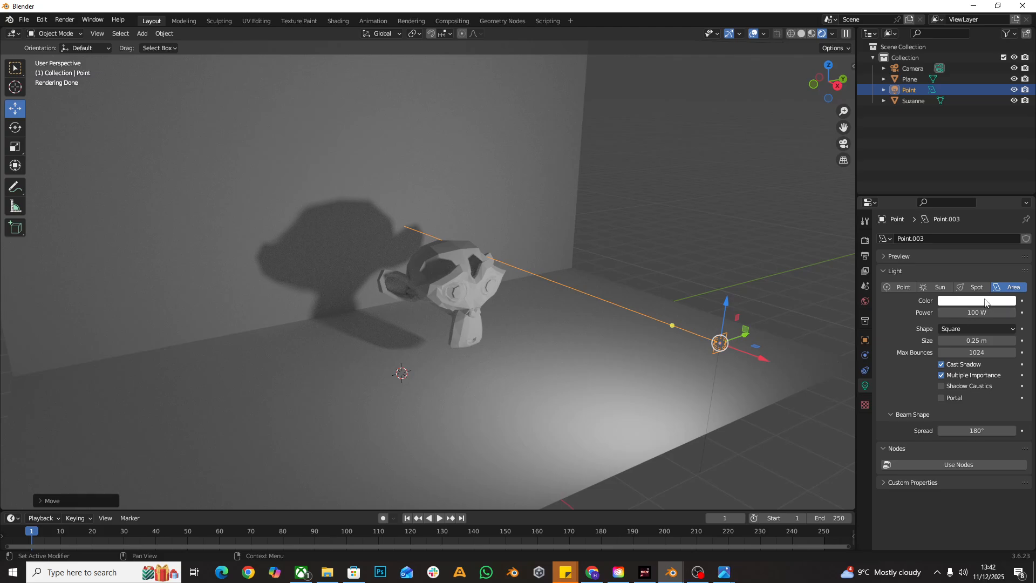
pyautogui.click(951, 300)
pyautogui.moveTo(967, 187); pyautogui.dragTo(929, 187)
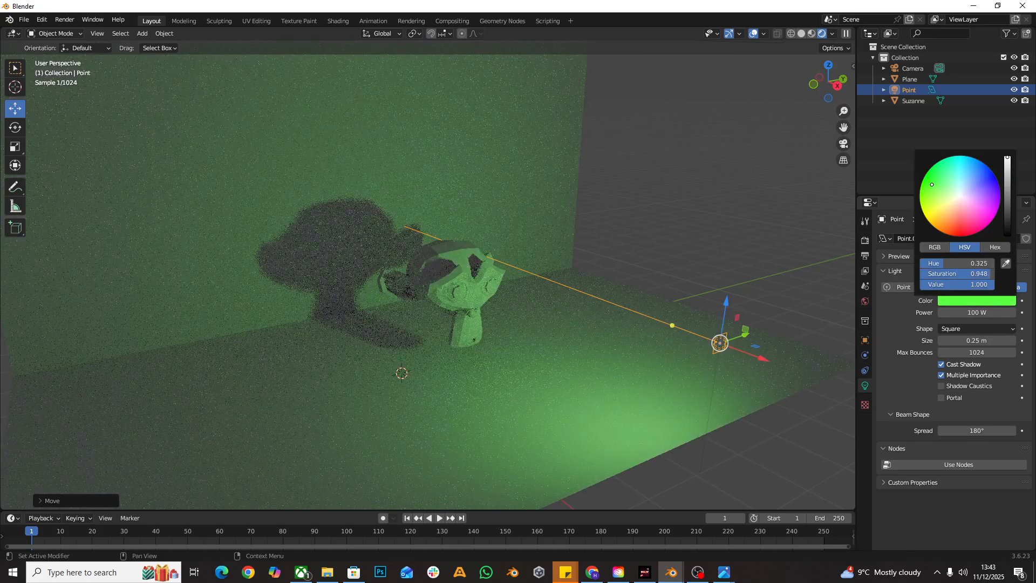
pyautogui.moveTo(620, 338); pyautogui.dragTo(707, 374, button='middle')
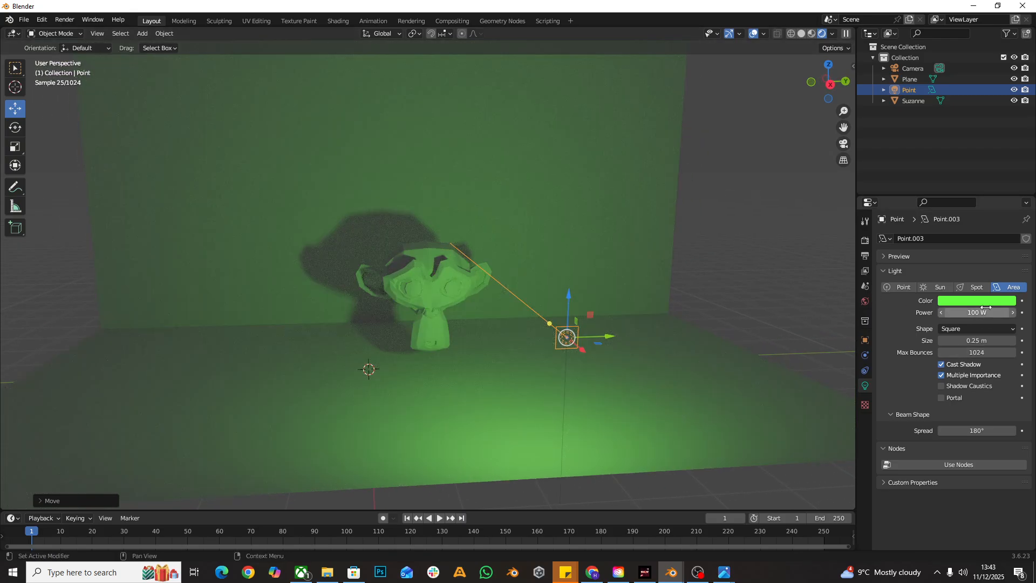
# - Change the area light's colour to purple, with hue about 0.748 and saturation about 0.742
pyautogui.click(965, 300)
pyautogui.click(981, 204)
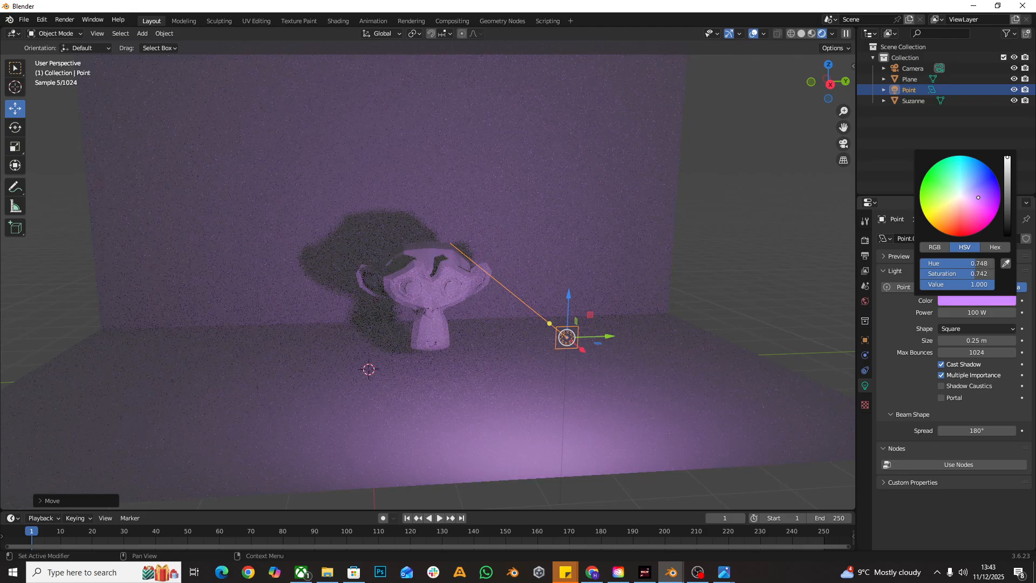
pyautogui.moveTo(568, 380)
pyautogui.mouseDown(button='middle')
pyautogui.moveTo(609, 397)
pyautogui.moveTo(562, 382)
pyautogui.mouseUp(button='middle')
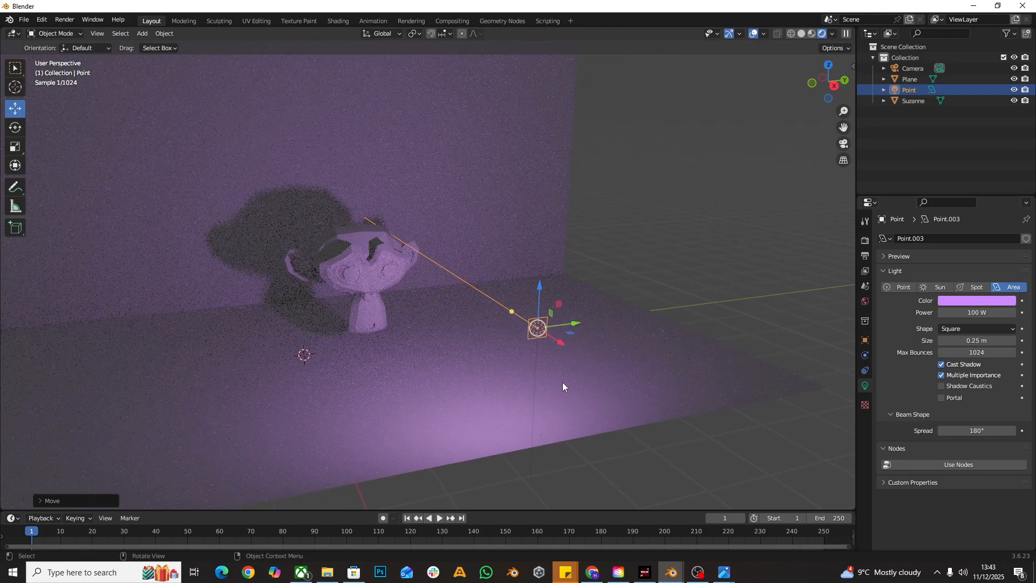
# - Vary the square area light's size, reducing it to about 0.22 m and enlarging it to about 4.07 m for softer shadows
pyautogui.moveTo(987, 340); pyautogui.dragTo(1025, 340)
pyautogui.moveTo(484, 322); pyautogui.dragTo(371, 331, button='middle')
pyautogui.moveTo(958, 339)
pyautogui.mouseDown()
pyautogui.moveTo(928, 340)
pyautogui.moveTo(966, 339)
pyautogui.mouseUp()
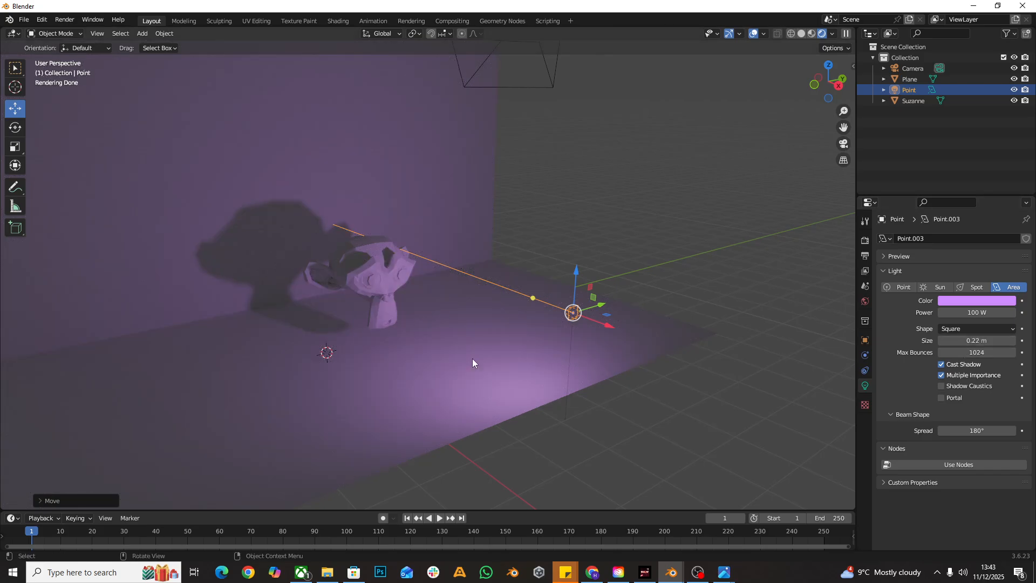
pyautogui.moveTo(971, 340); pyautogui.dragTo(1008, 340)
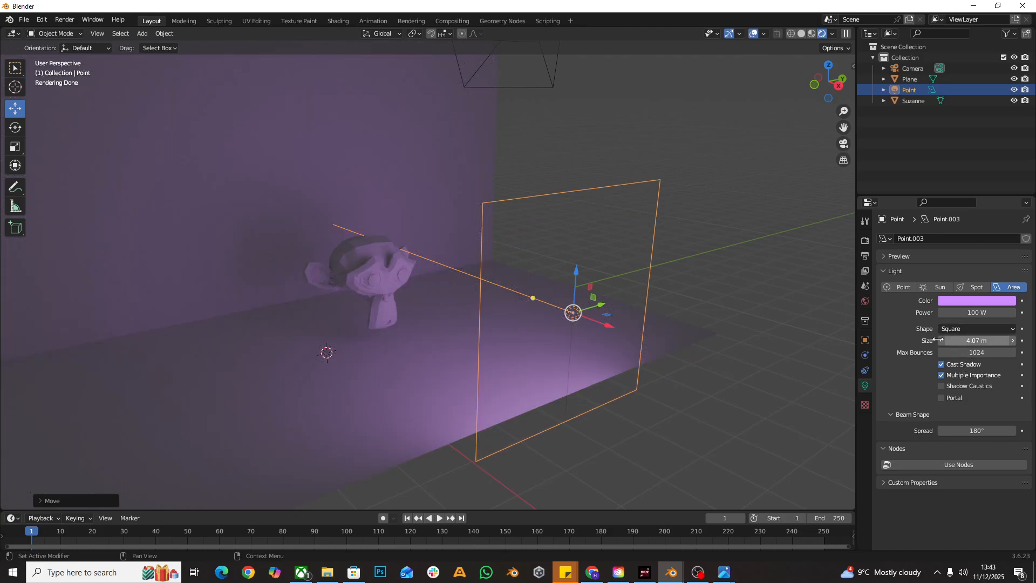
pyautogui.moveTo(586, 345); pyautogui.dragTo(452, 287, button='middle')
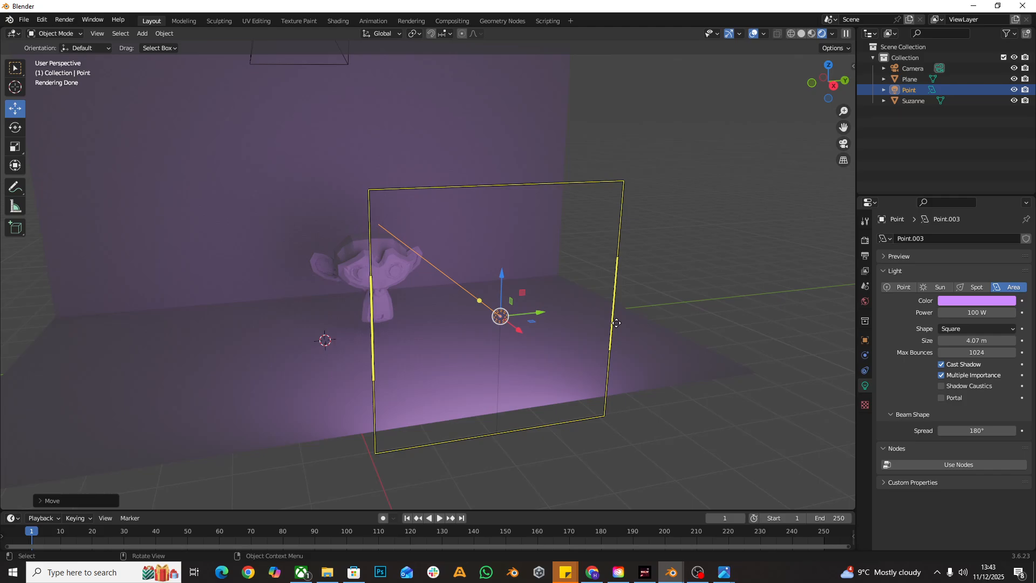
# - Change the area light's shape to Rectangle and stretch its Y size to about 20.1 m
pyautogui.click(970, 328)
pyautogui.click(979, 352)
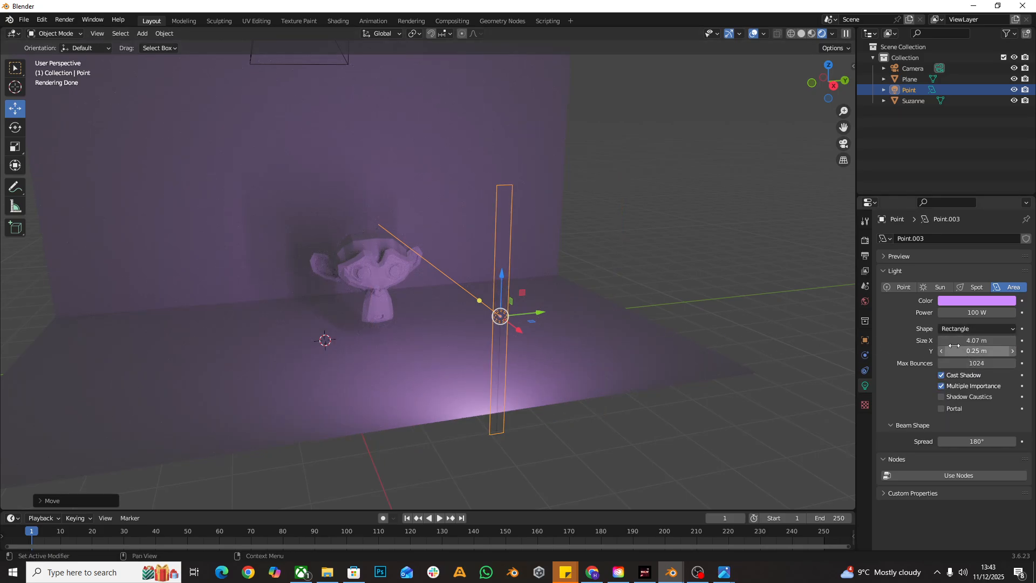
pyautogui.moveTo(982, 353); pyautogui.dragTo(1033, 351)
pyautogui.hotkey('ctrl', 'z')
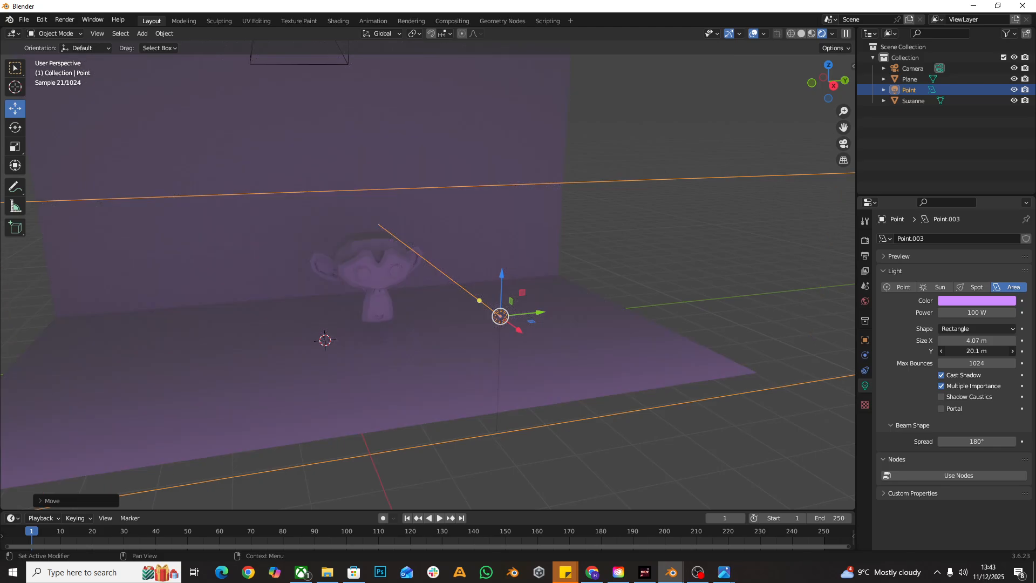
# - Reduce the rectangular area light's X size to about 3.76 m, and change its shape to Disk
pyautogui.moveTo(453, 333); pyautogui.dragTo(229, 377, button='middle')
pyautogui.moveTo(631, 286); pyautogui.dragTo(535, 291, button='middle')
pyautogui.moveTo(955, 341)
pyautogui.mouseDown()
pyautogui.moveTo(975, 340)
pyautogui.moveTo(941, 340)
pyautogui.mouseUp()
pyautogui.moveTo(558, 360); pyautogui.dragTo(632, 361, button='middle')
pyautogui.click(989, 330)
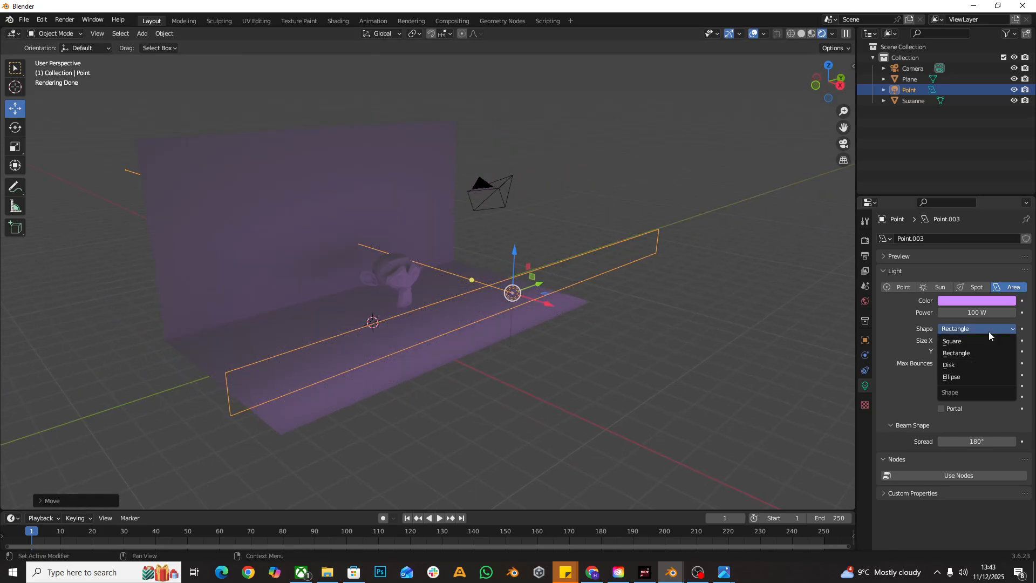
pyautogui.click(981, 366)
pyautogui.moveTo(637, 323); pyautogui.dragTo(491, 307, button='middle')
pyautogui.moveTo(490, 306); pyautogui.dragTo(422, 293)
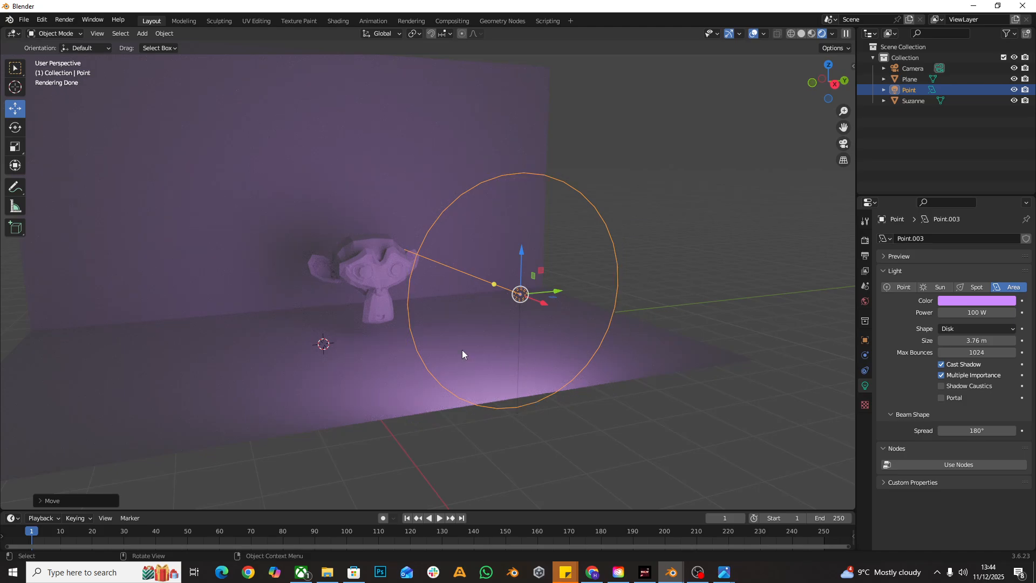
pyautogui.moveTo(468, 314); pyautogui.dragTo(446, 344, button='middle')
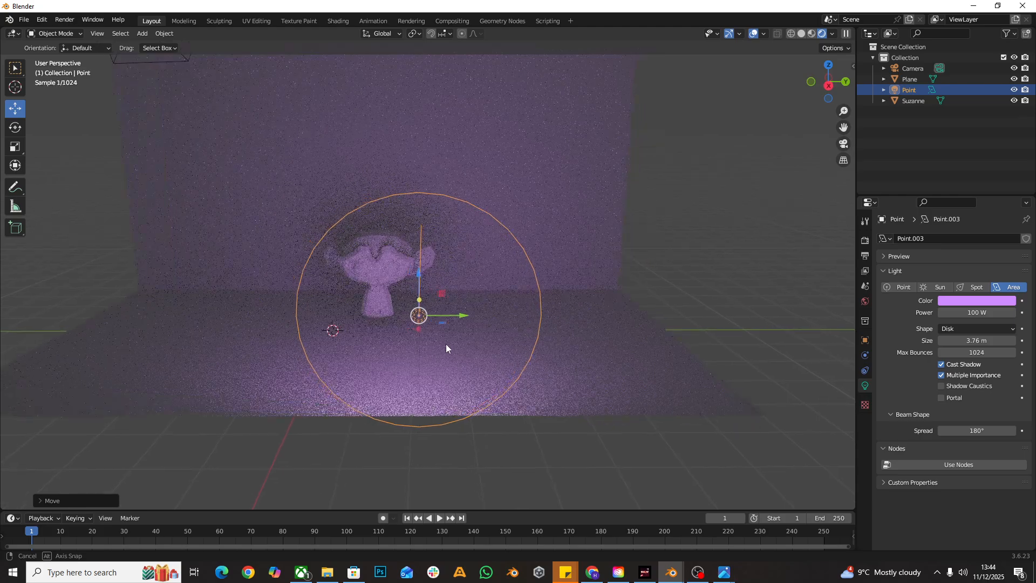
# - Change the area light's shape to Ellipse and resize its wide side directly in the viewport
pyautogui.click(984, 330)
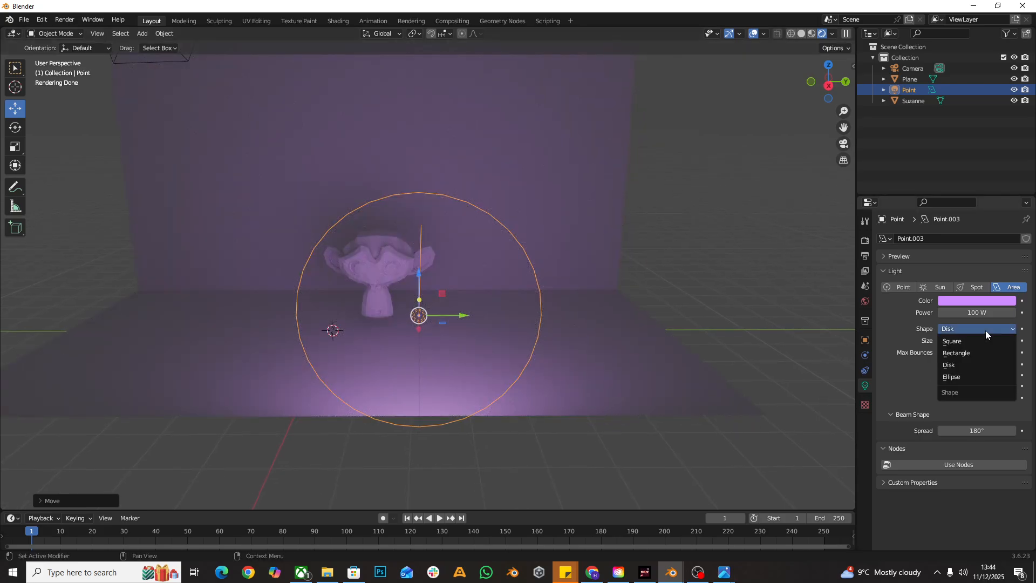
pyautogui.click(981, 376)
pyautogui.scroll(-4, 526, 277)
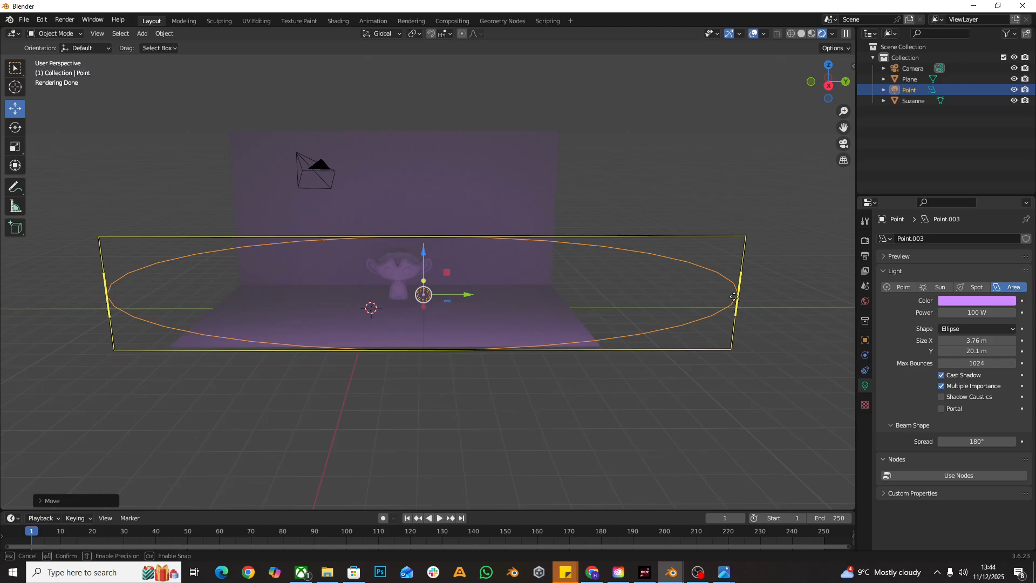
pyautogui.moveTo(735, 294); pyautogui.dragTo(645, 275)
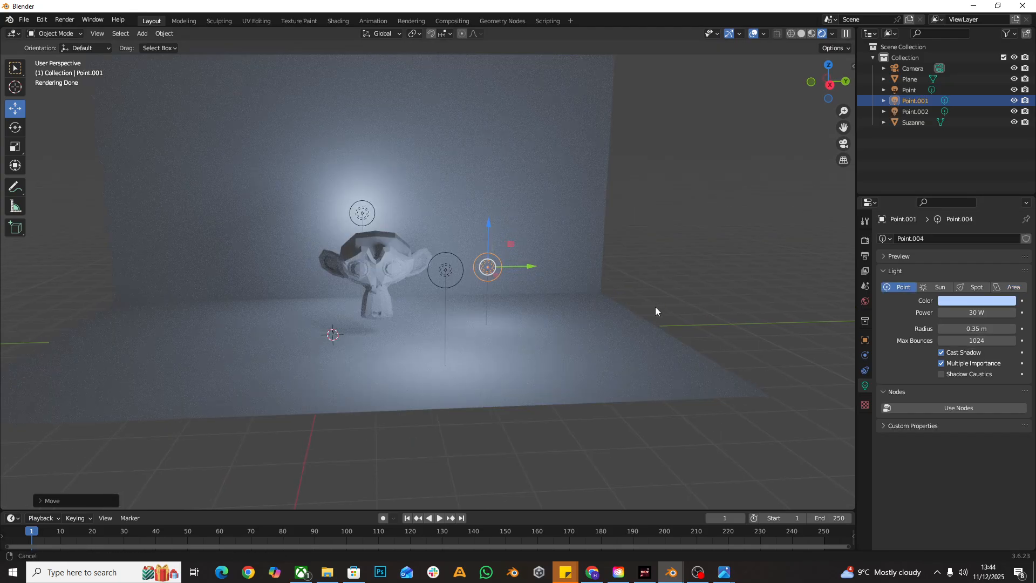
# - Render the monkey head scene lit by the three point lights and view the full image
pyautogui.moveTo(732, 312); pyautogui.dragTo(710, 312, button='middle')
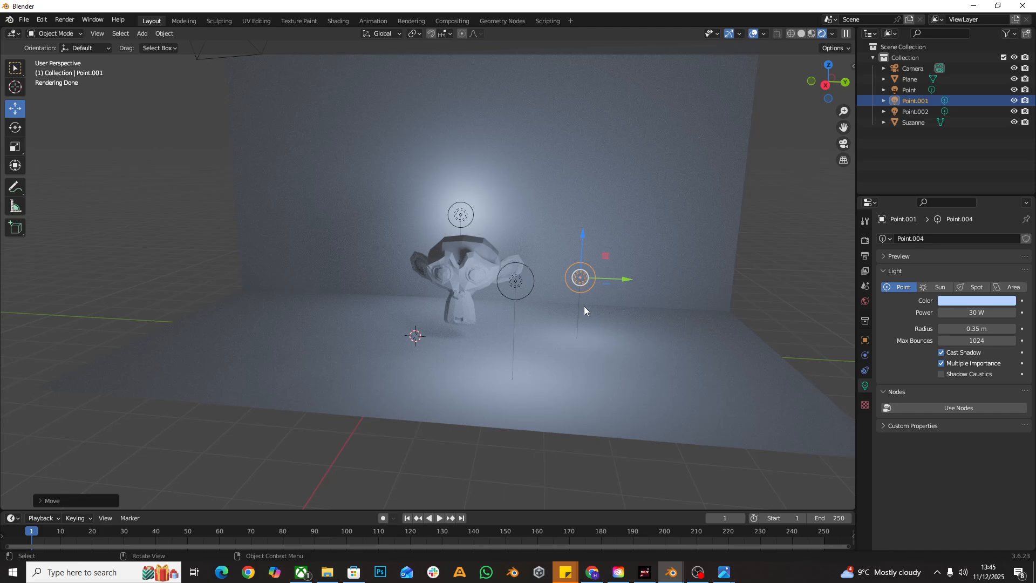
pyautogui.press('F12')
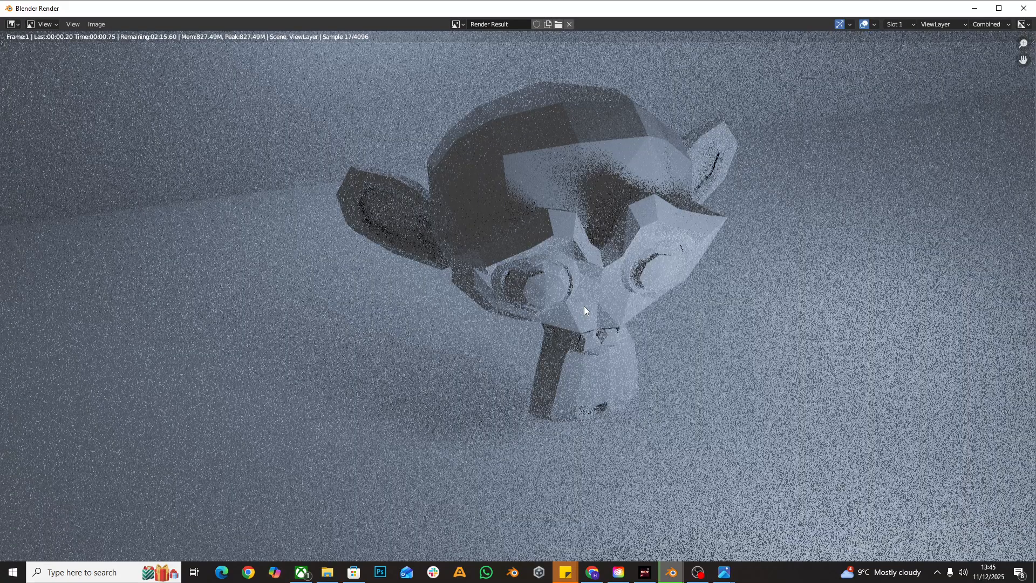
pyautogui.scroll(-1, 583, 306)
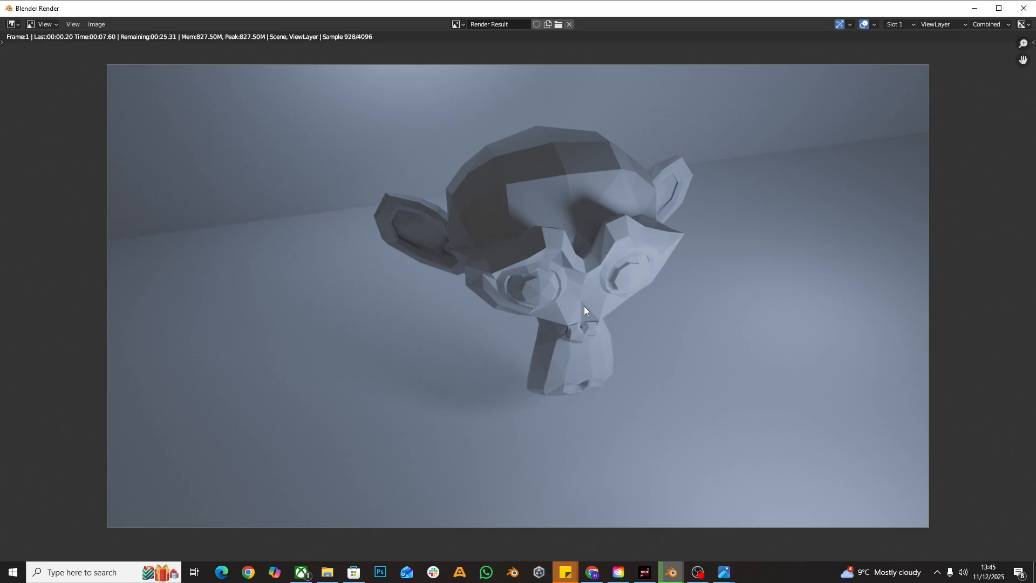
# - Open the save dialog for the rendered image, cancel it without saving and close the render
pyautogui.click(98, 25)
pyautogui.click(97, 25)
pyautogui.click(97, 24)
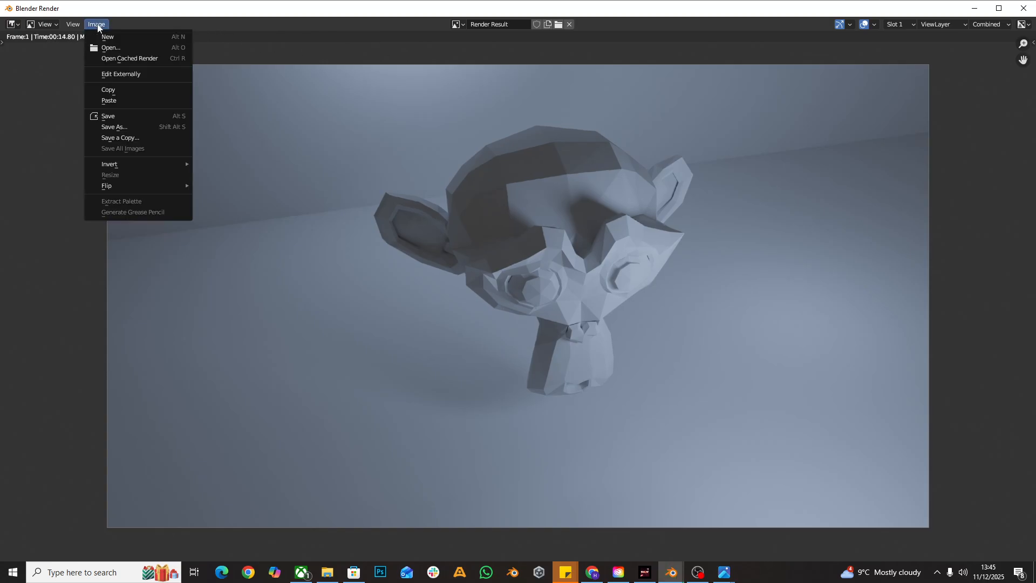
pyautogui.click(148, 115)
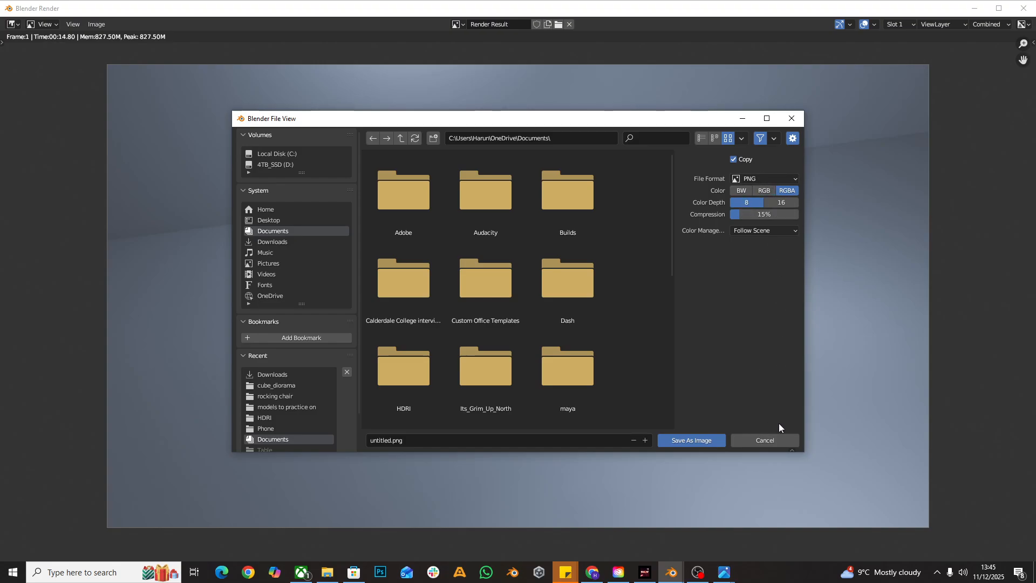
pyautogui.click(779, 442)
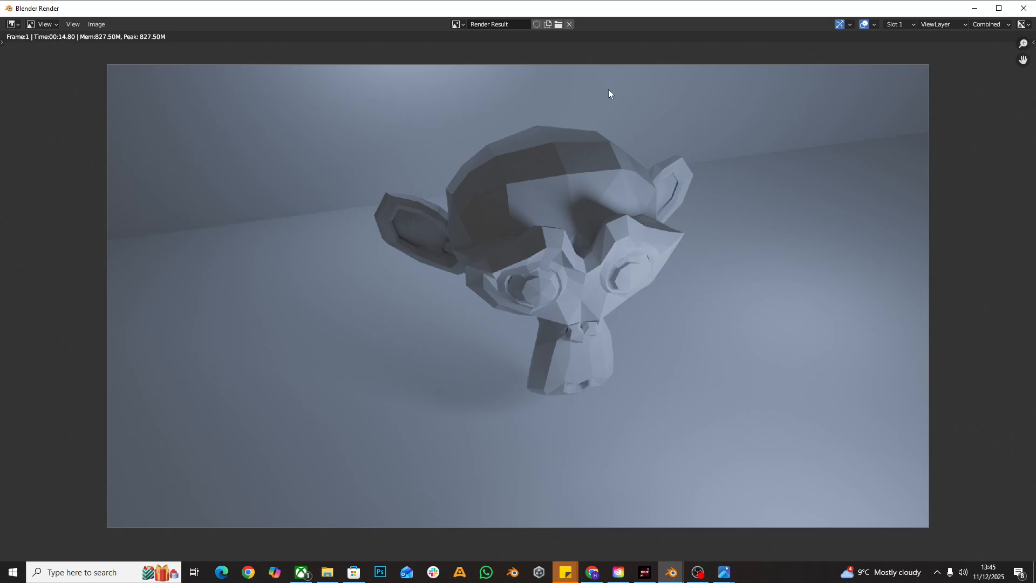
pyautogui.click(1023, 8)
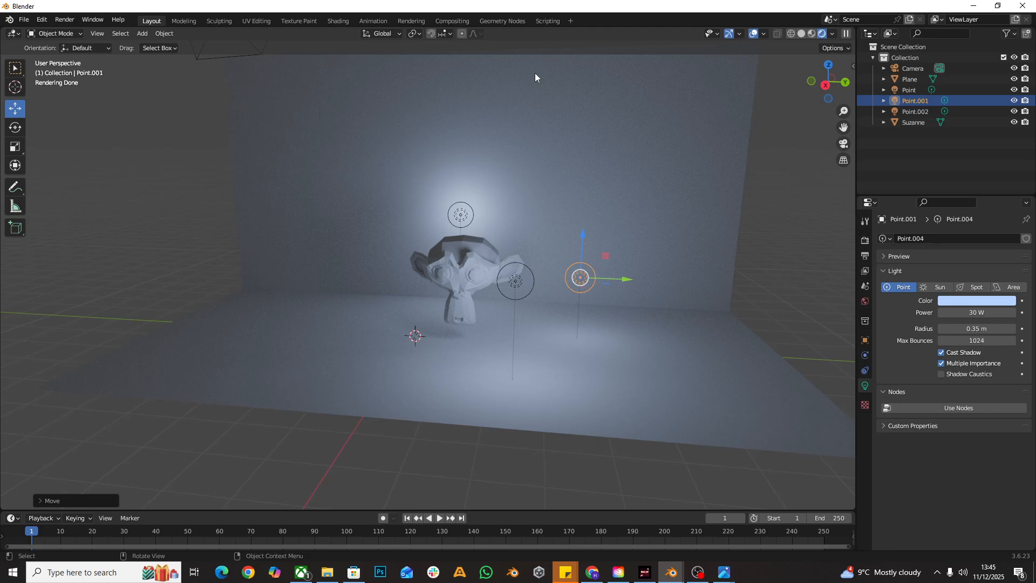
# - Select the camera, switch the viewport to its view, and render the frame from it
pyautogui.scroll(-4, 471, 242)
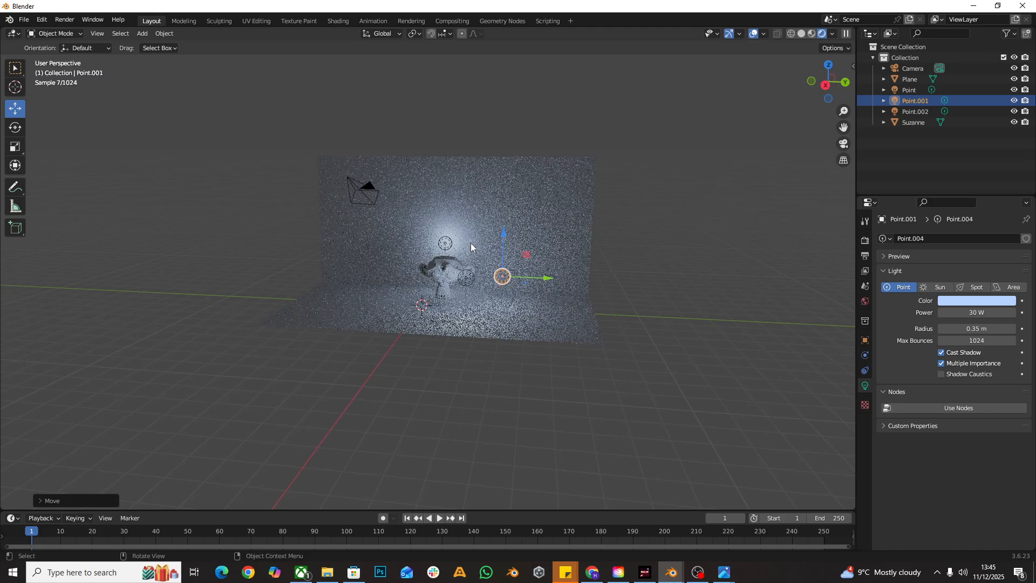
pyautogui.click(293, 190)
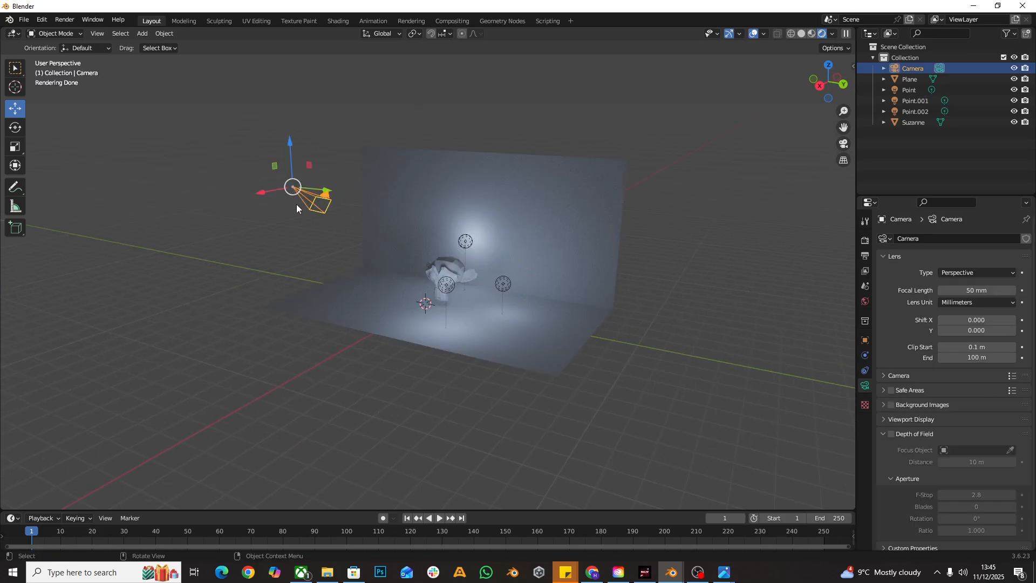
pyautogui.moveTo(319, 213); pyautogui.dragTo(364, 230, button='middle')
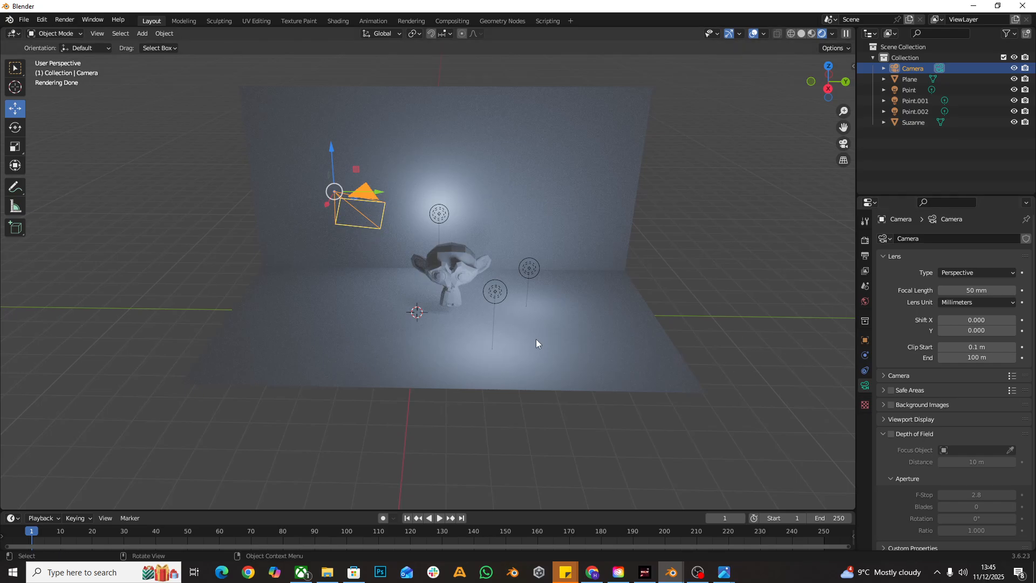
pyautogui.press('KP_0')
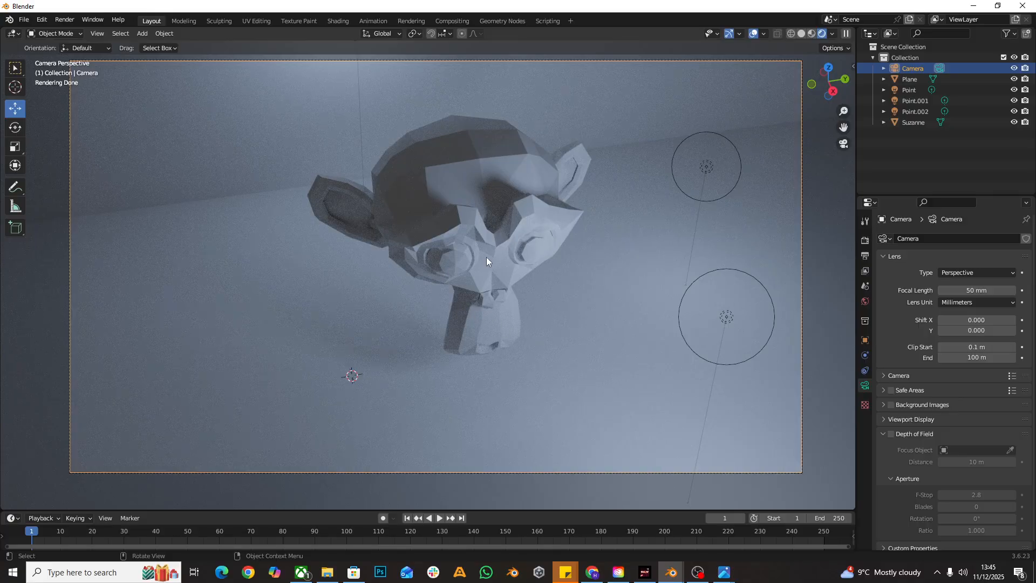
pyautogui.press('KP_0')
pyautogui.moveTo(628, 216)
pyautogui.mouseDown(button='middle')
pyautogui.moveTo(586, 215)
pyautogui.moveTo(619, 211)
pyautogui.mouseUp(button='middle')
pyautogui.press('KP_0')
pyautogui.press('F12')
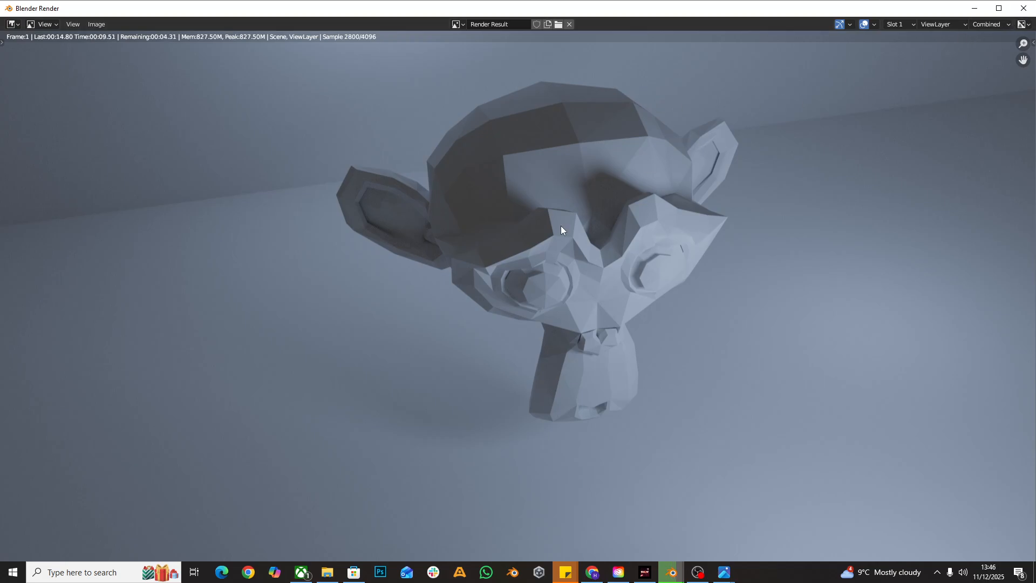
pyautogui.press('Escape')
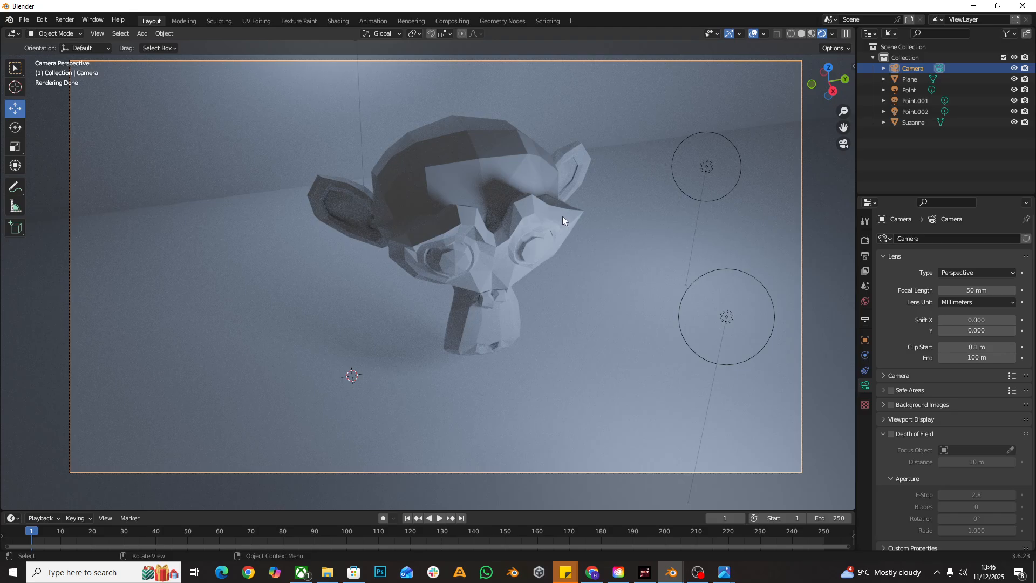
# - Switch the render engine from Cycles to Eevee and render the camera view for comparison
pyautogui.click(863, 243)
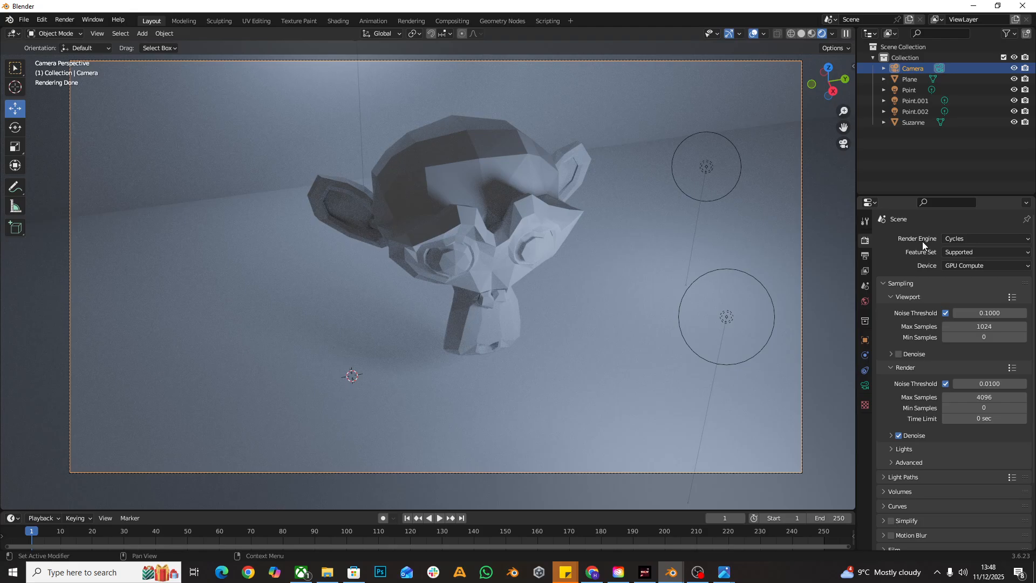
pyautogui.click(971, 242)
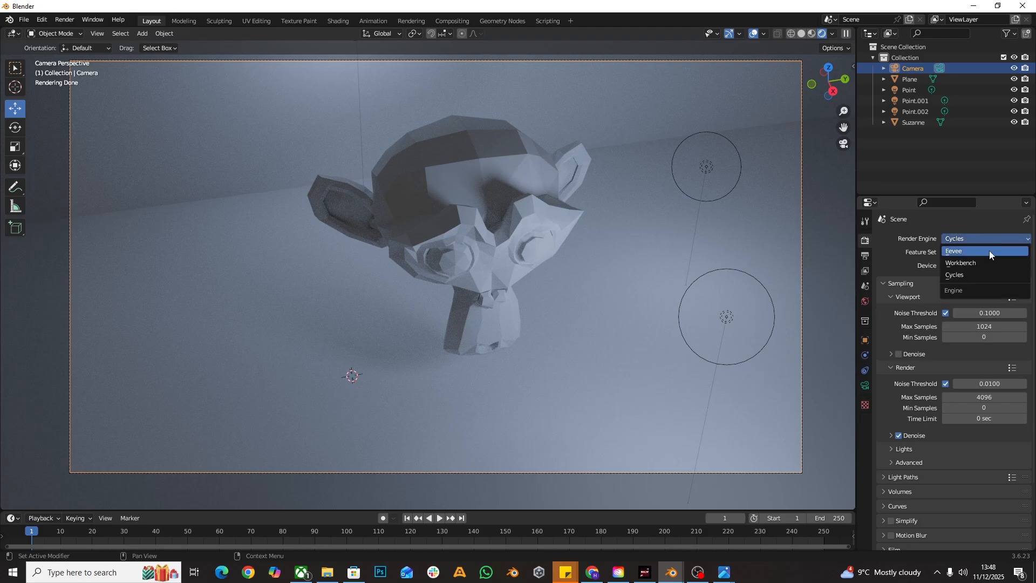
pyautogui.click(989, 250)
pyautogui.hotkey('alt', 'Tab')
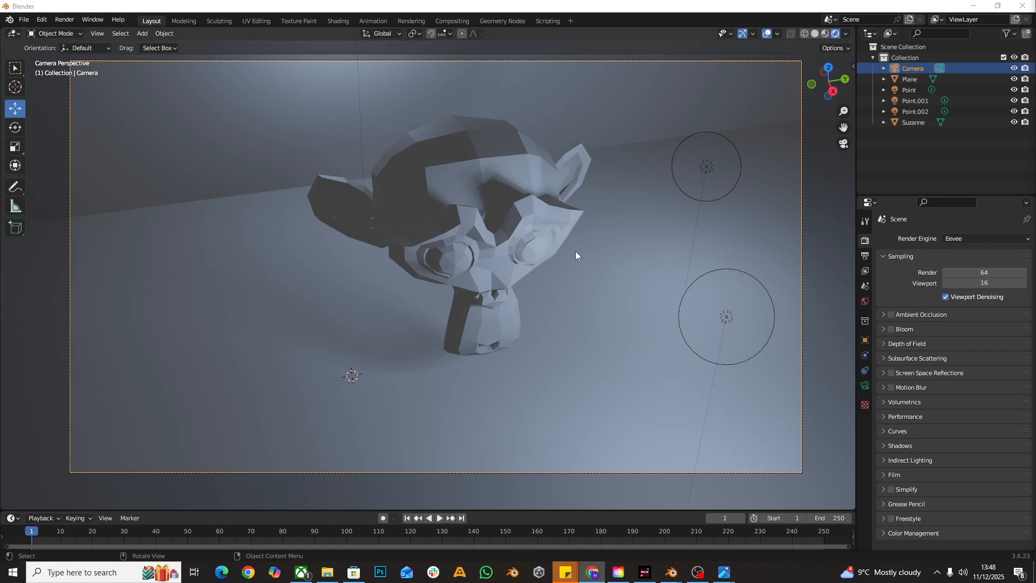
pyautogui.press('F12')
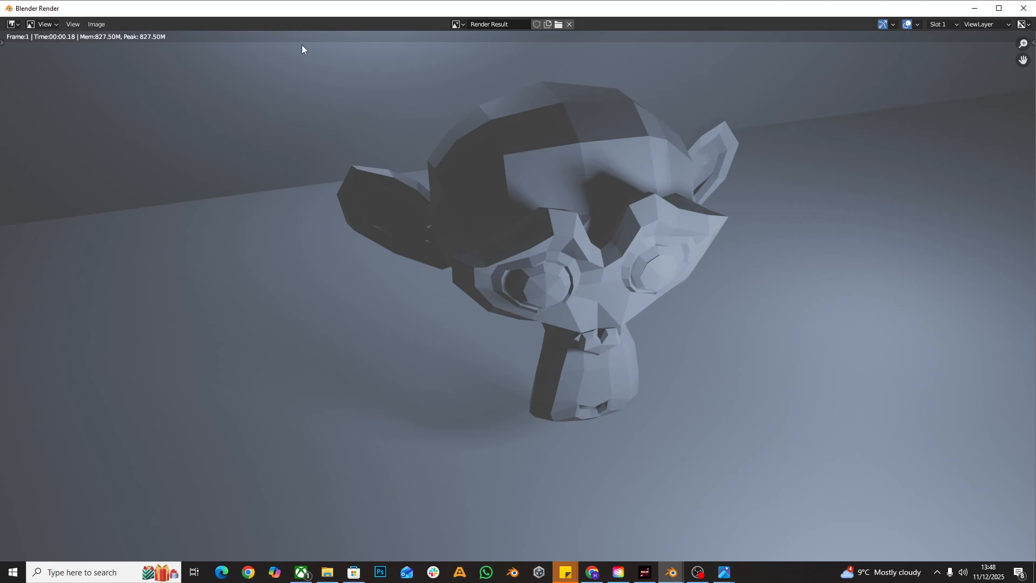
pyautogui.click(1025, 10)
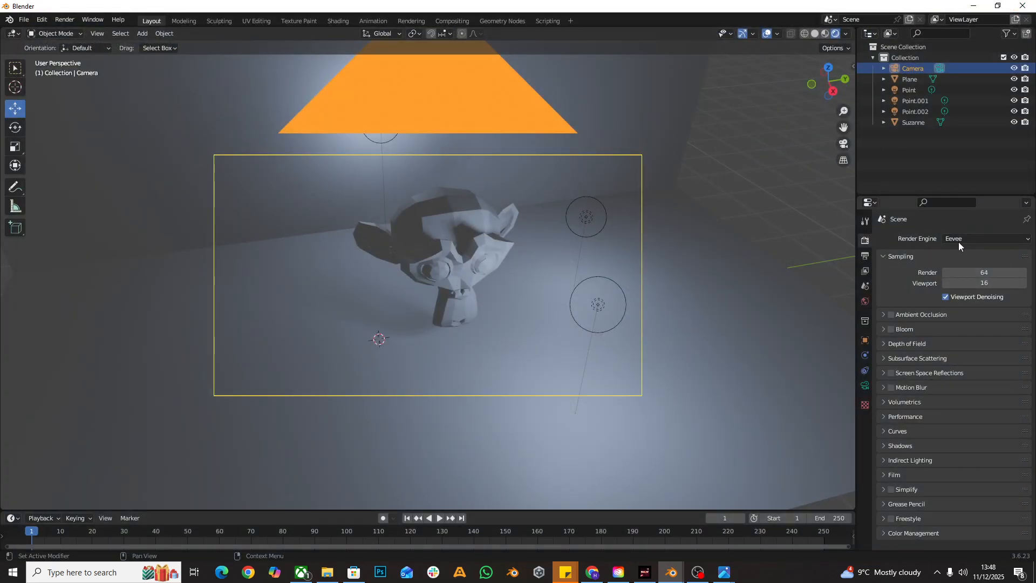
# - Enable Eevee's Ambient Occlusion, render the frame with it, and close the render
pyautogui.click(892, 315)
pyautogui.press('F12')
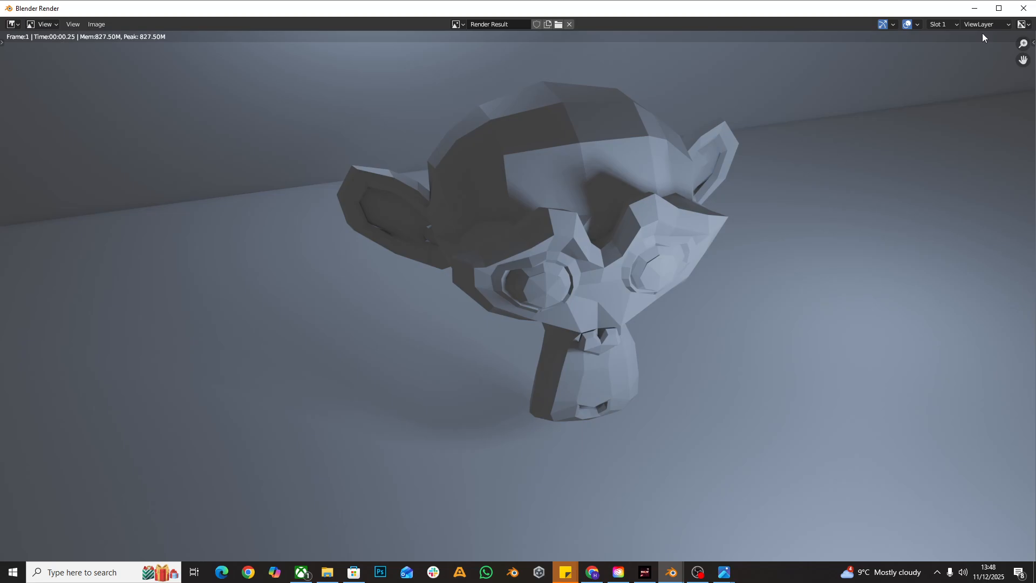
pyautogui.click(1023, 8)
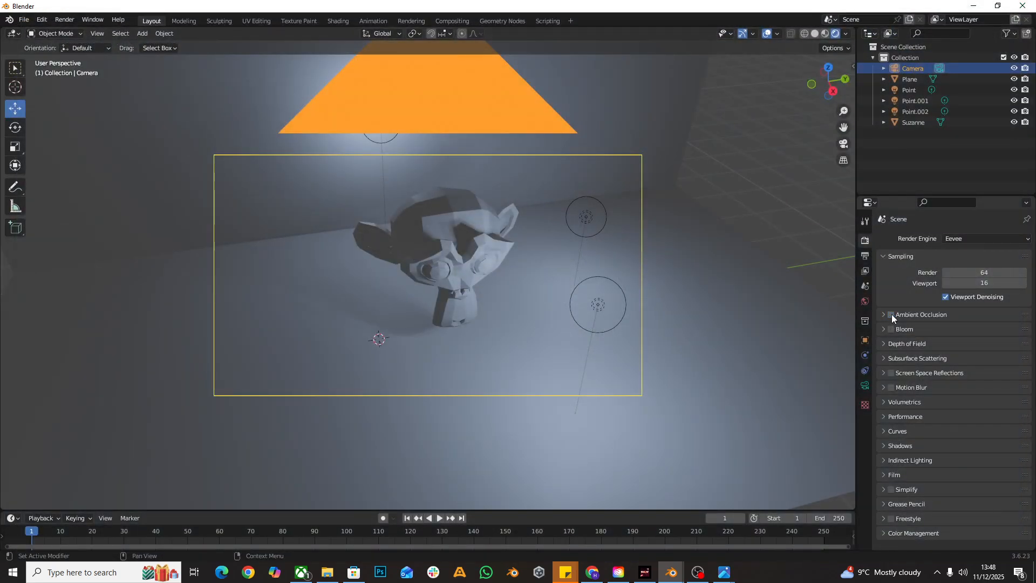
pyautogui.click(909, 476)
pyautogui.scroll(-2, 965, 438)
pyautogui.click(907, 437)
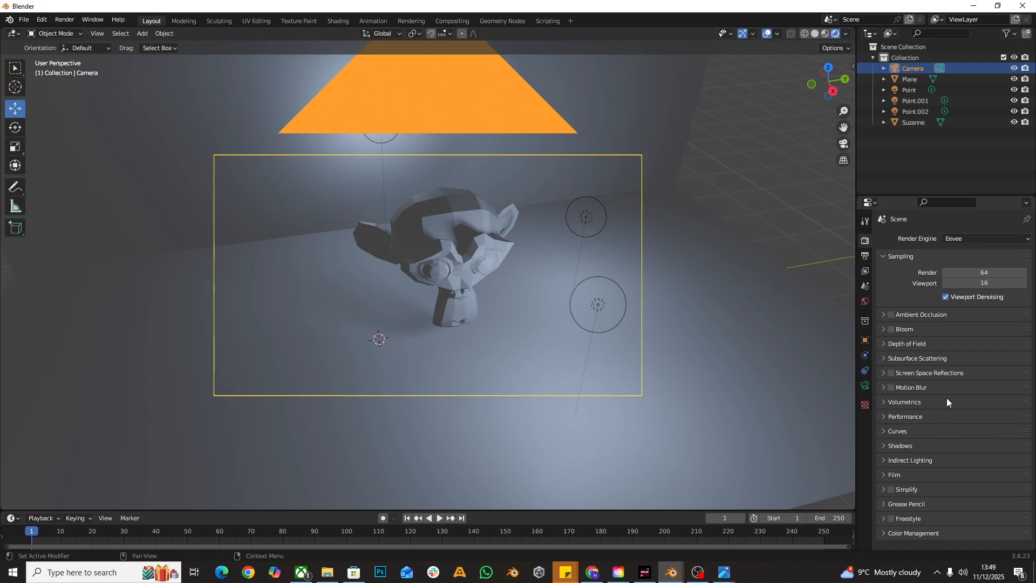
# - Change the render engine to Cycles and back to Eevee to compare the lighting on the monkey head
pyautogui.click(977, 239)
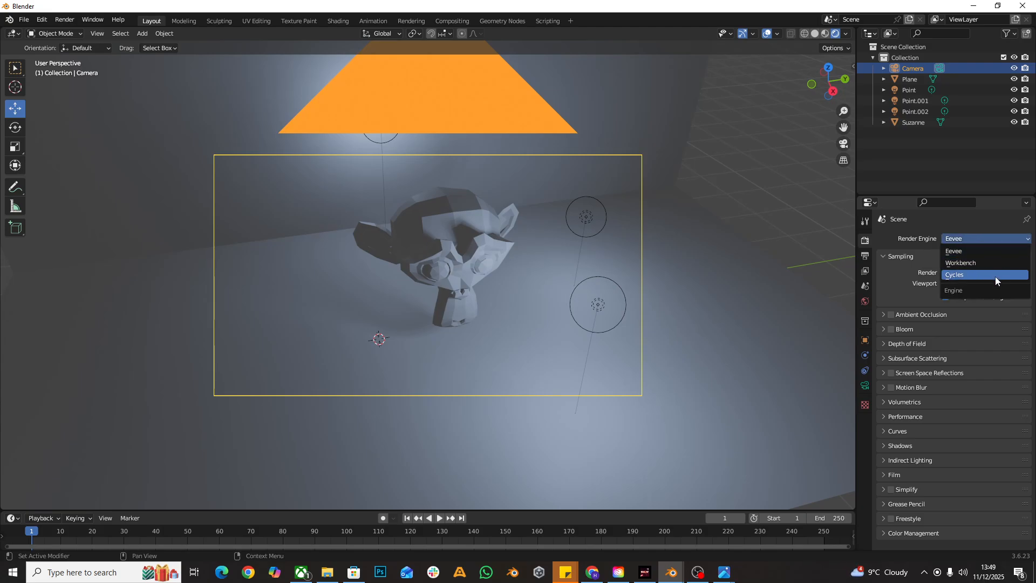
pyautogui.click(967, 276)
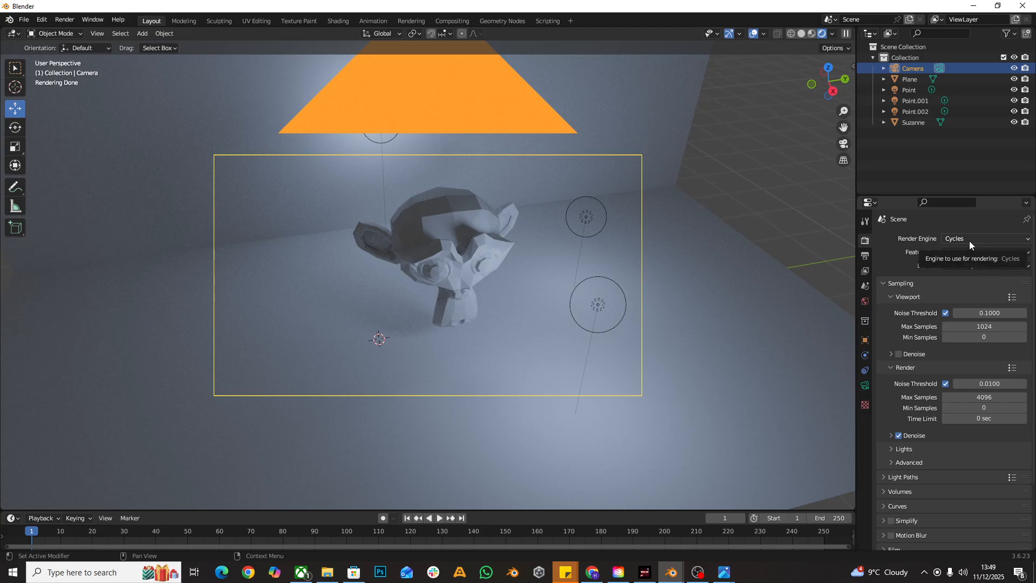
pyautogui.click(959, 240)
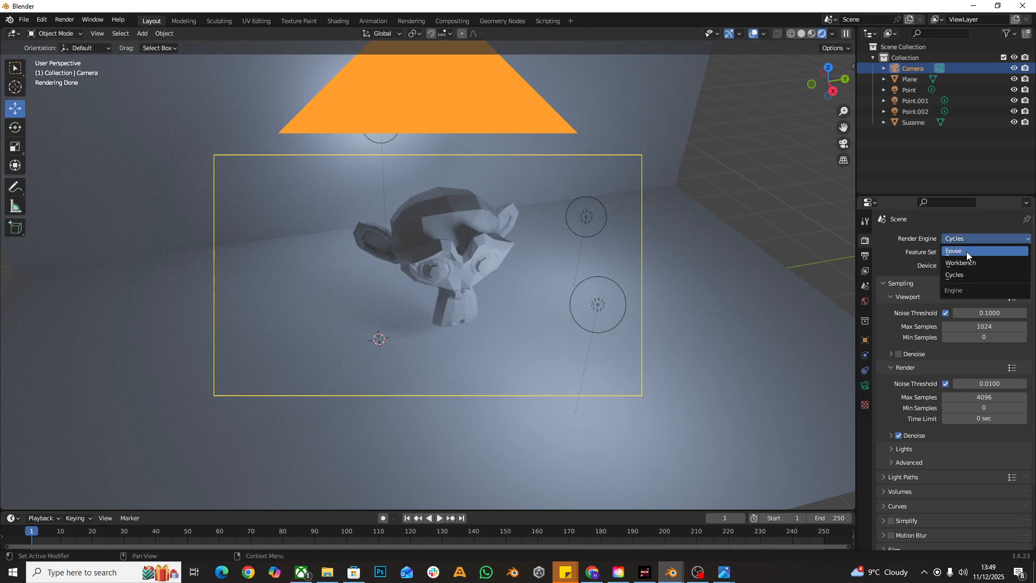
pyautogui.click(967, 253)
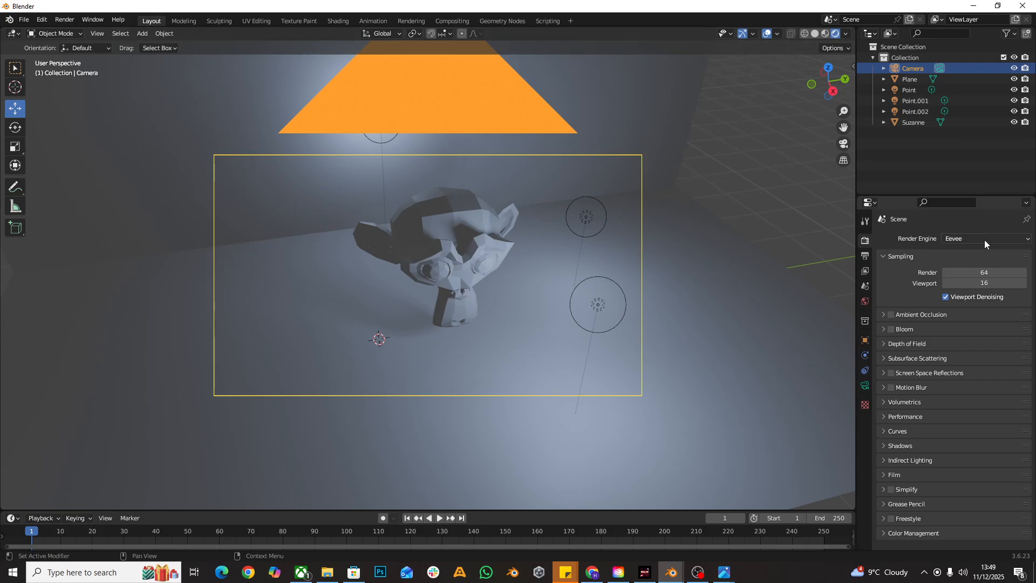
# - Set the render engine to Cycles with GPU Compute as its device
pyautogui.click(984, 240)
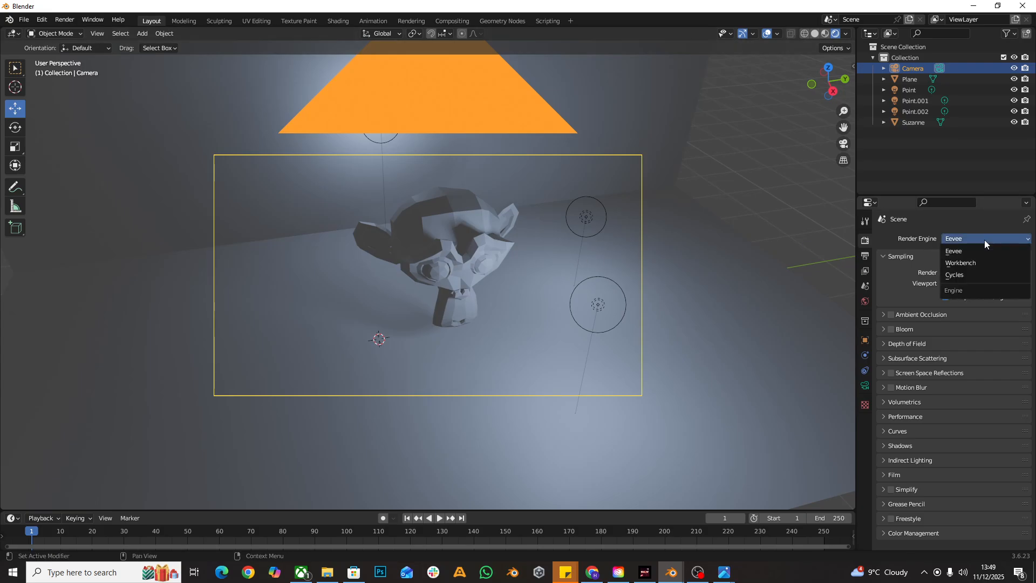
pyautogui.click(980, 274)
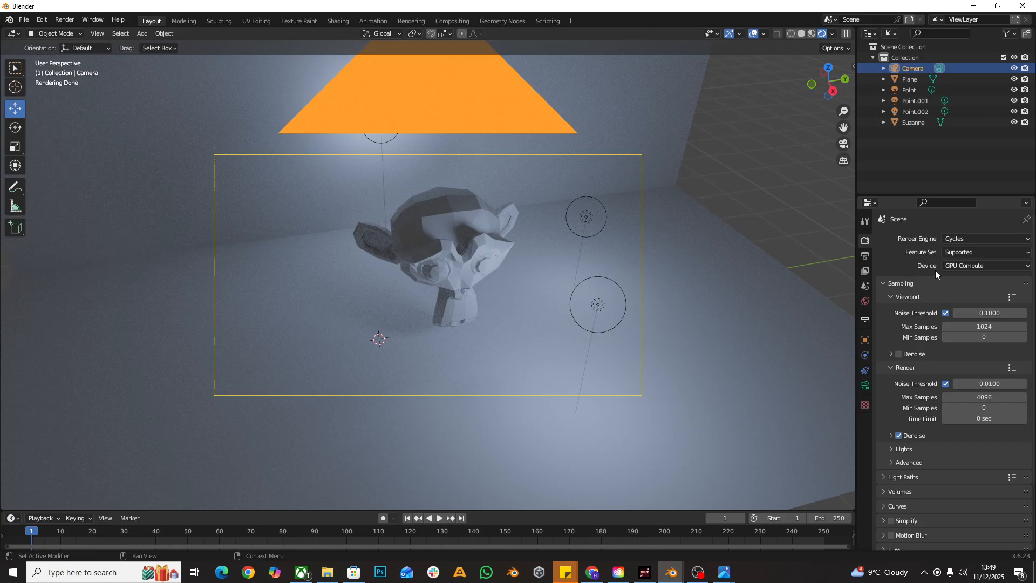
pyautogui.click(994, 269)
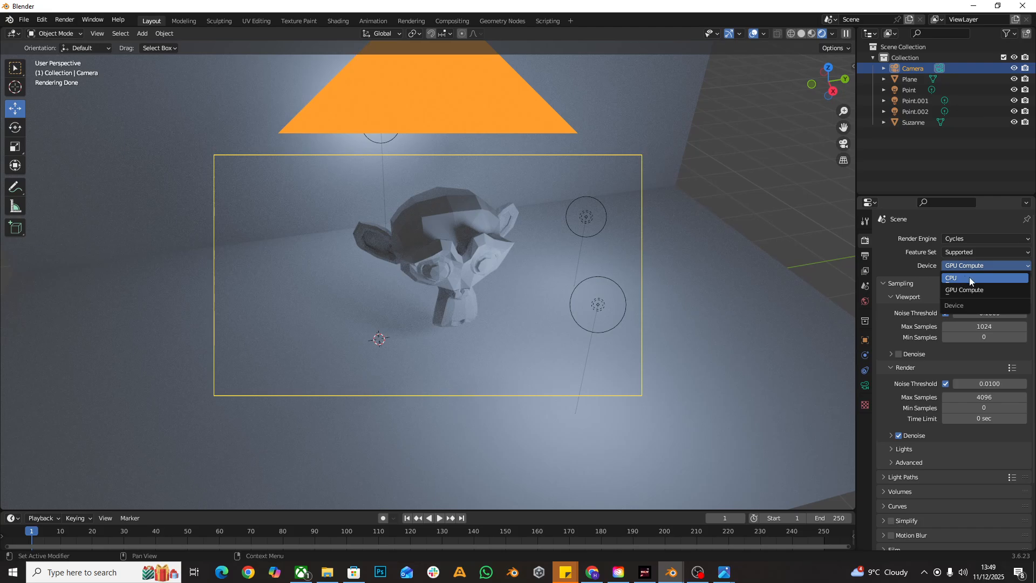
pyautogui.click(995, 290)
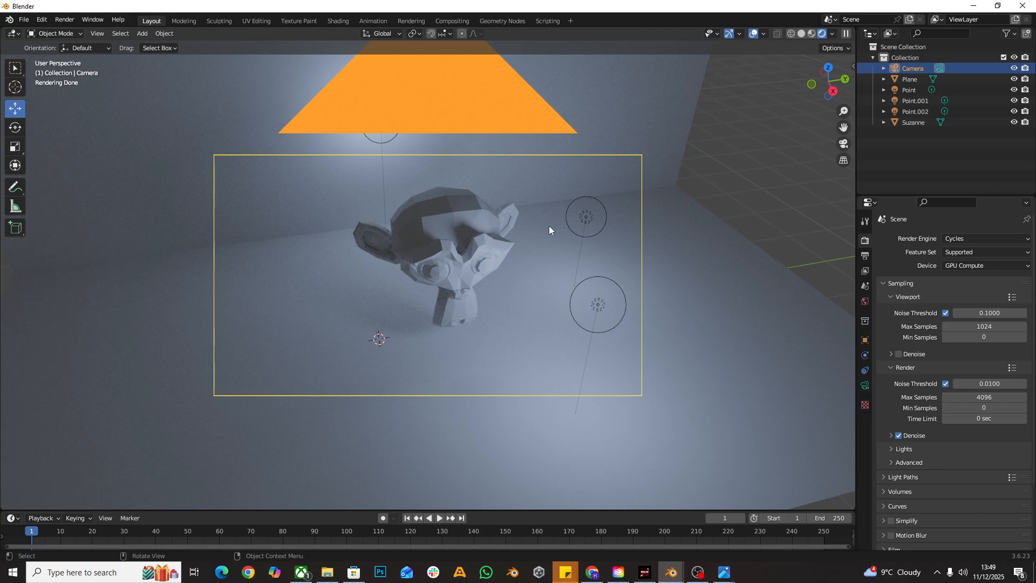
# - Open the system preferences and switch the Cycles render device to OptiX and back to CUDA
pyautogui.click(25, 22)
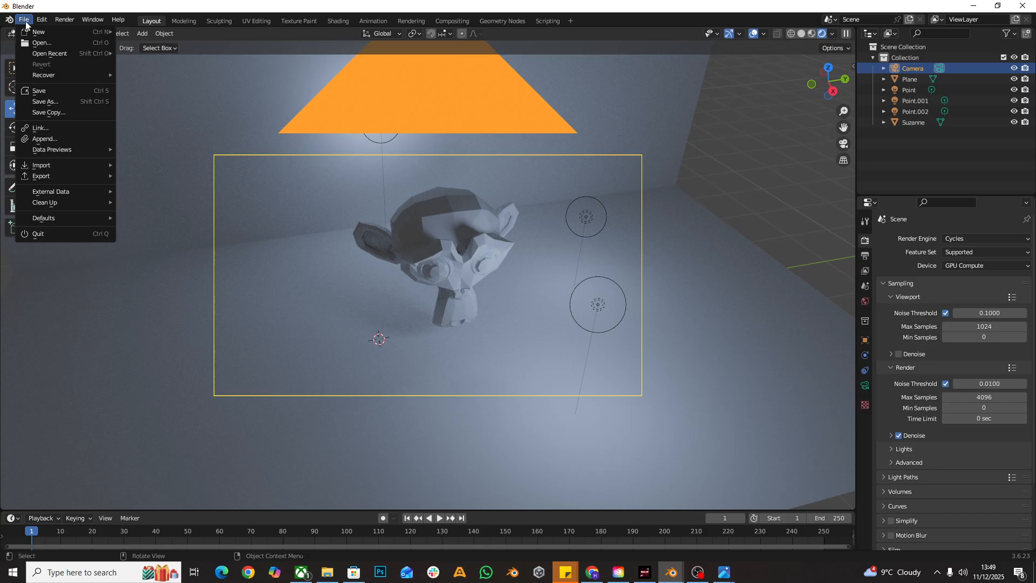
pyautogui.moveTo(42, 19)
pyautogui.click(116, 170)
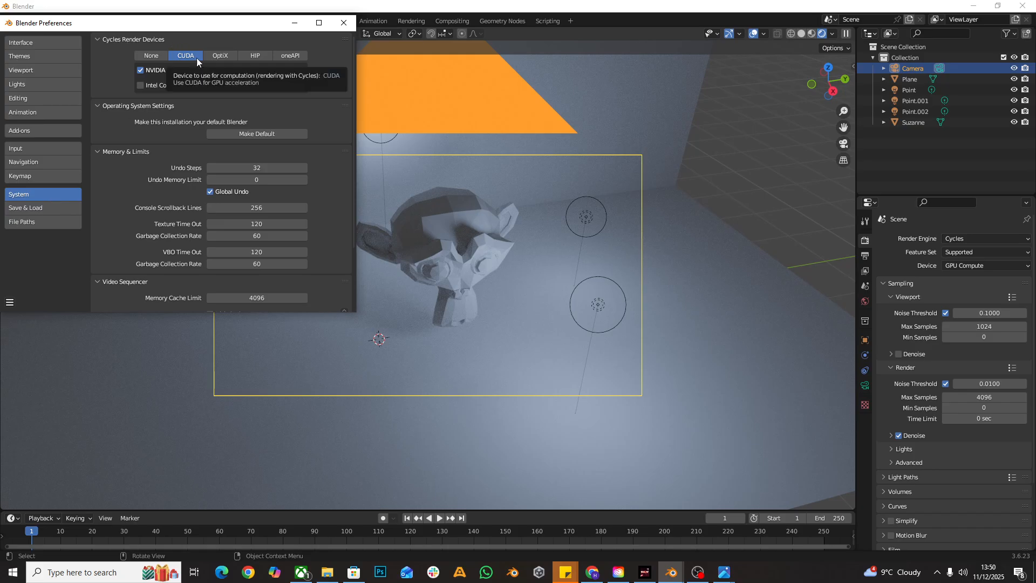
pyautogui.click(216, 56)
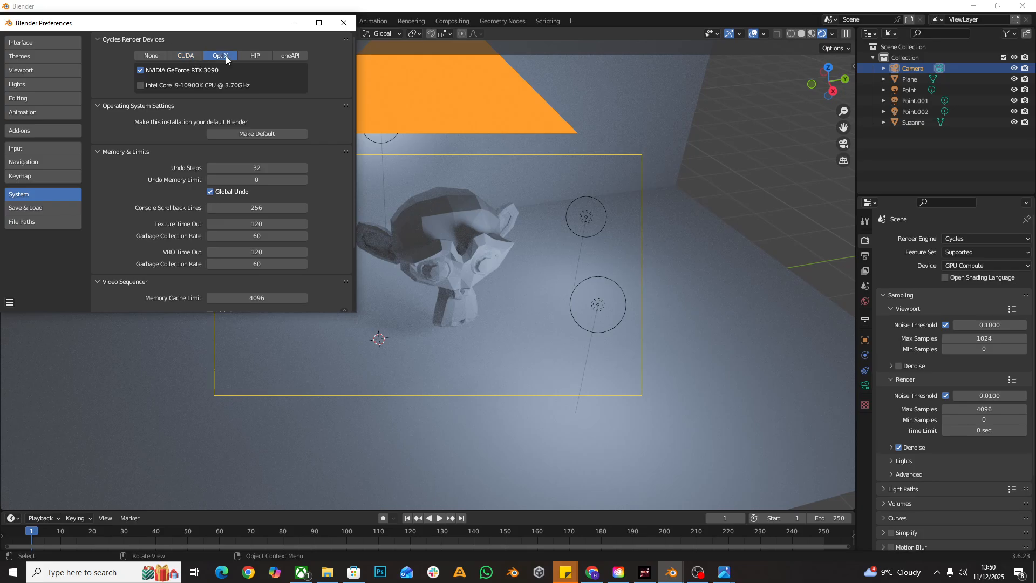
pyautogui.click(189, 57)
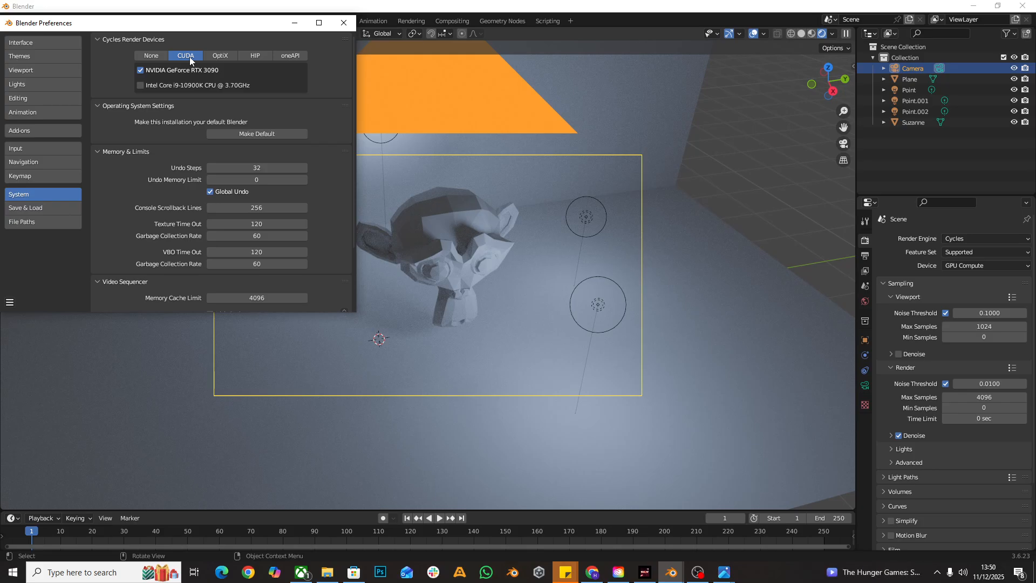
# - Try HIP and OptiX as the Cycles render device, set it back to CUDA, and close the preferences
pyautogui.click(265, 54)
pyautogui.click(291, 54)
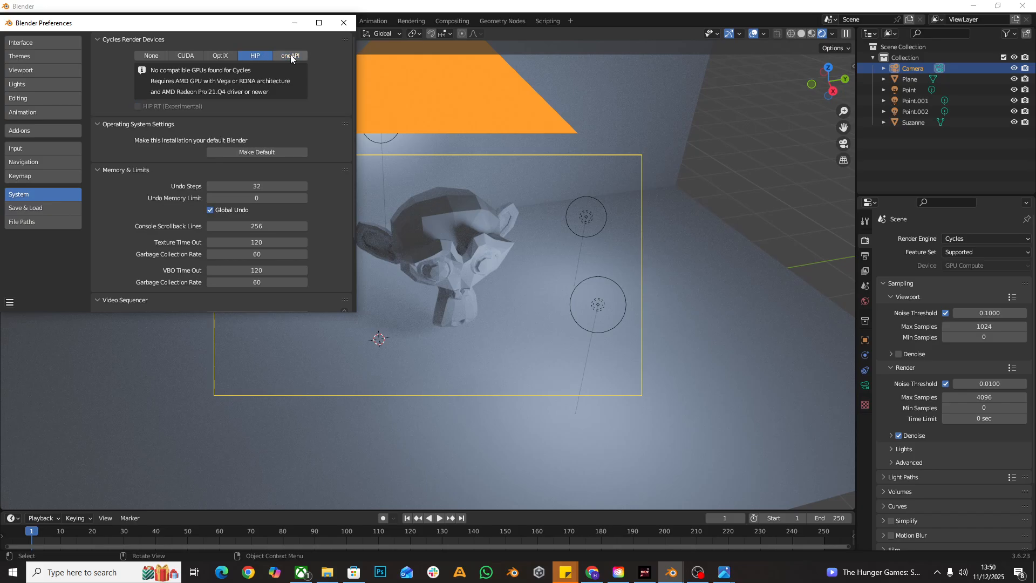
pyautogui.click(205, 54)
pyautogui.click(191, 54)
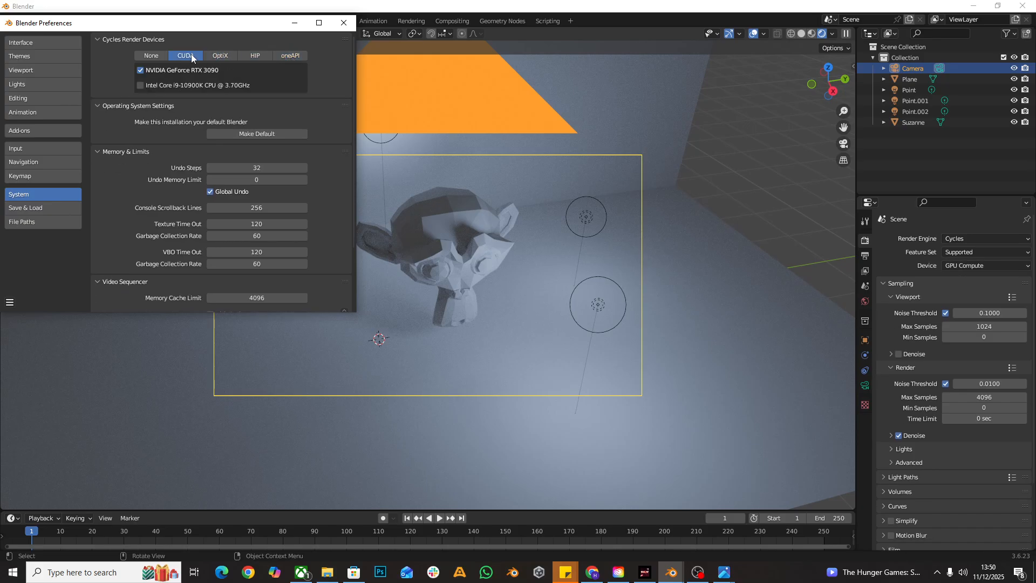
pyautogui.click(225, 54)
pyautogui.click(195, 56)
pyautogui.click(343, 23)
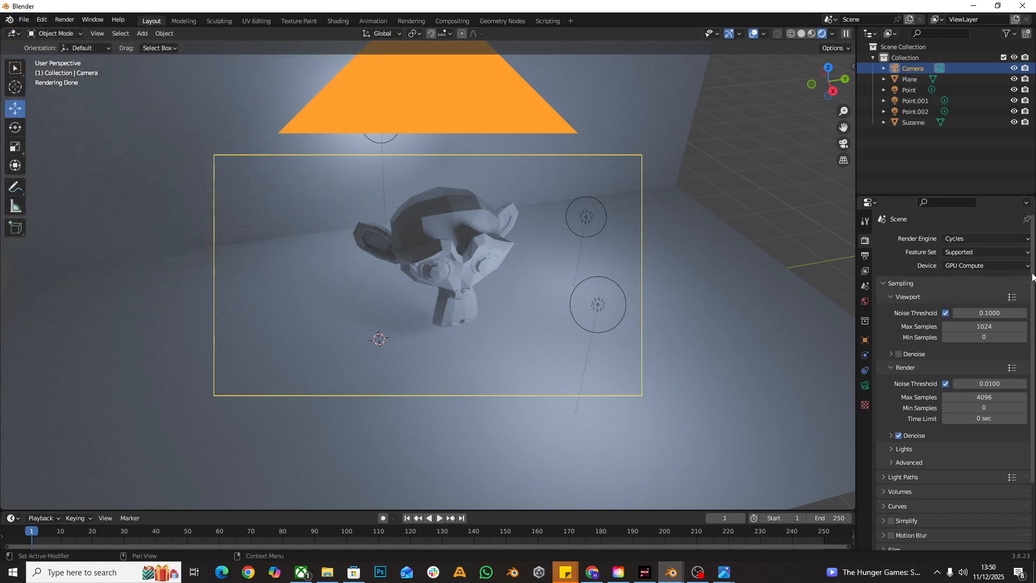
# - Render the camera view with Cycles on the GPU and close the render window
pyautogui.press('F12')
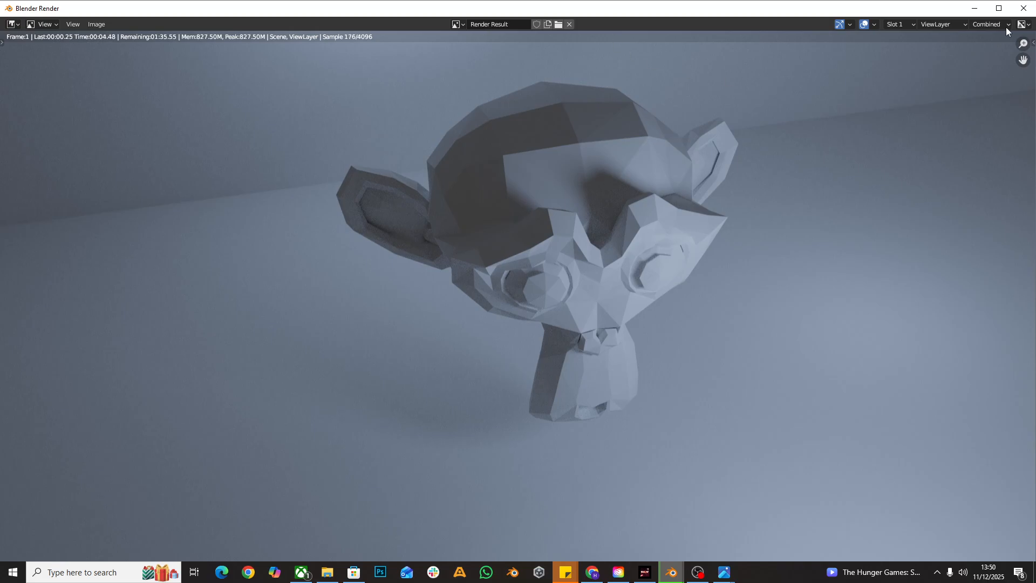
pyautogui.click(1022, 8)
# - Examine the available output file formats and open the folder browser for the render output path
pyautogui.click(865, 256)
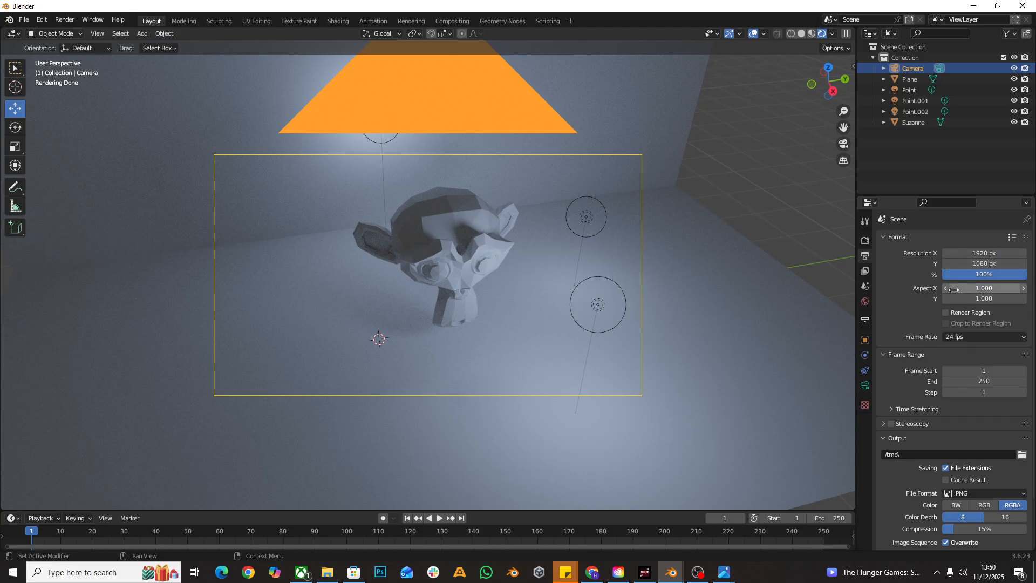
pyautogui.scroll(-2, 958, 254)
pyautogui.scroll(-1, 963, 323)
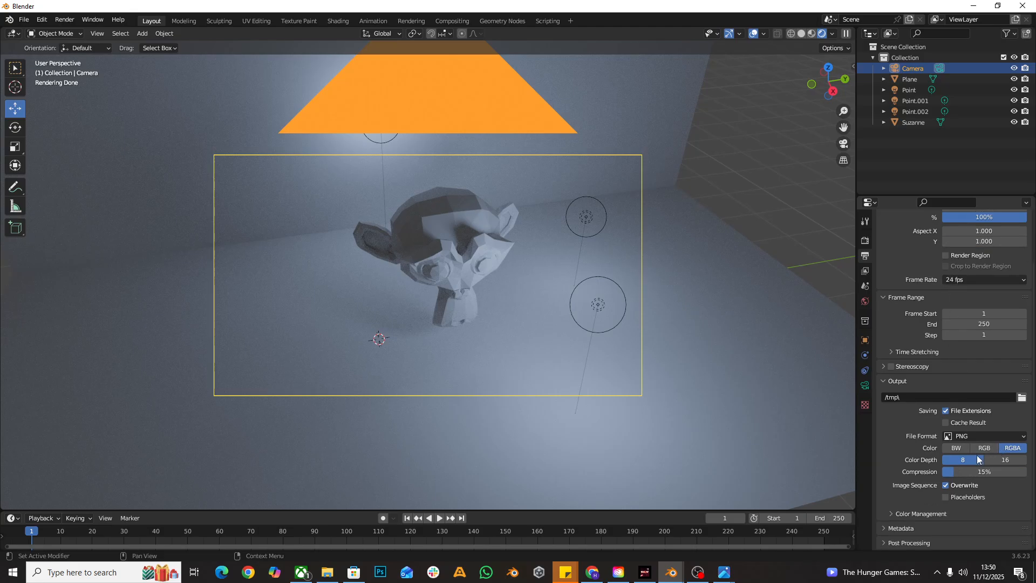
pyautogui.click(986, 435)
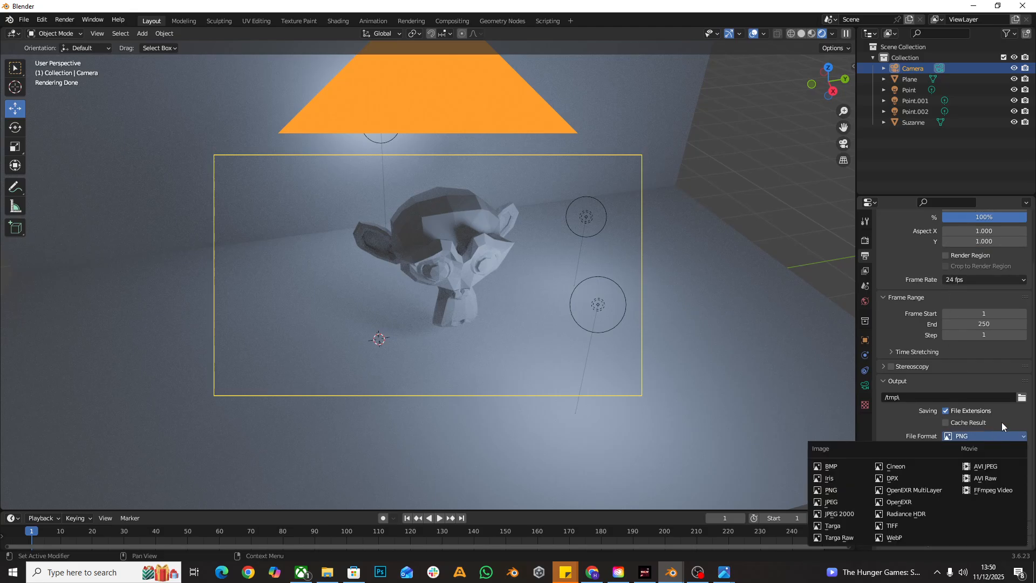
pyautogui.click(892, 397)
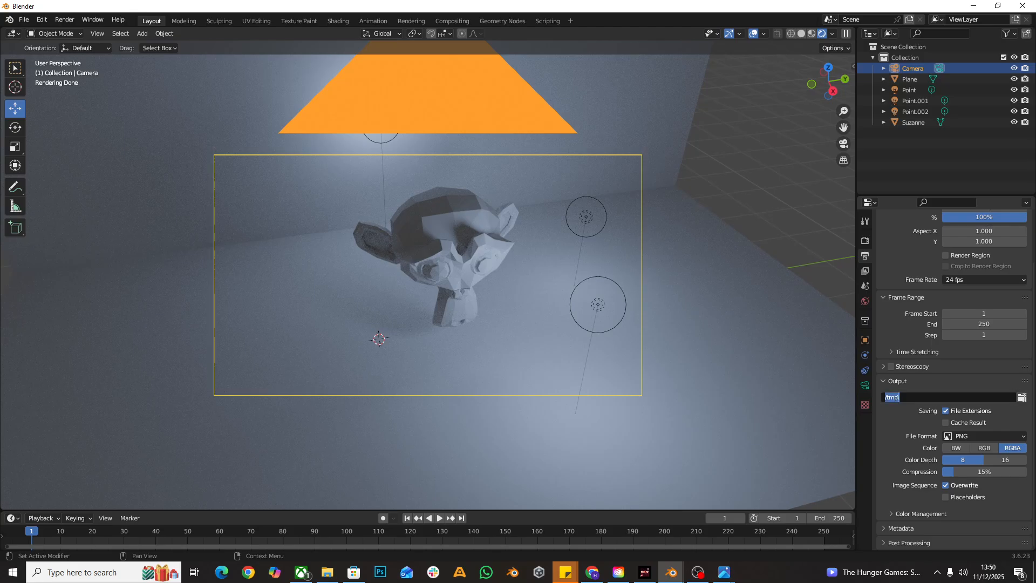
pyautogui.click(1022, 397)
pyautogui.click(1022, 398)
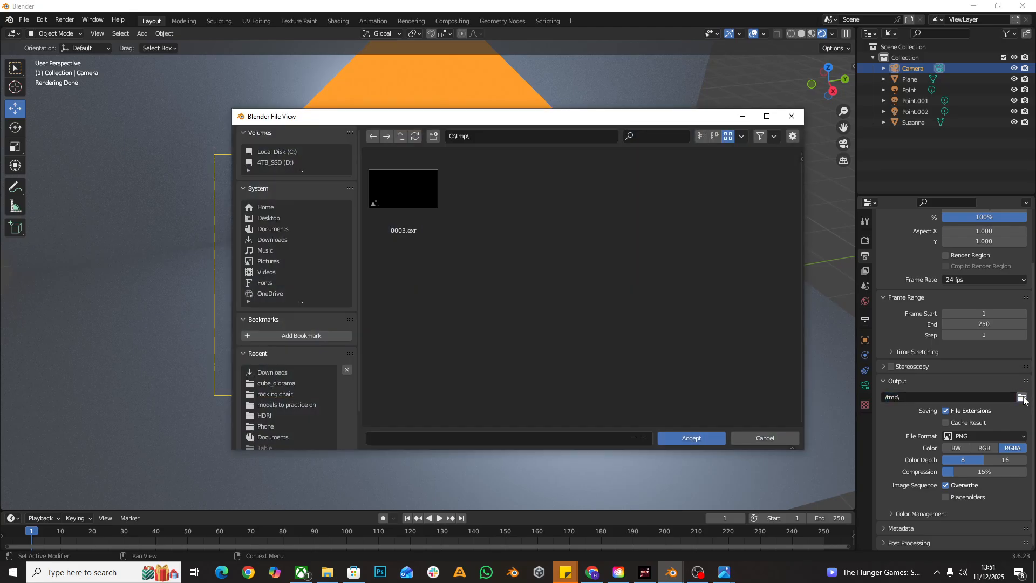